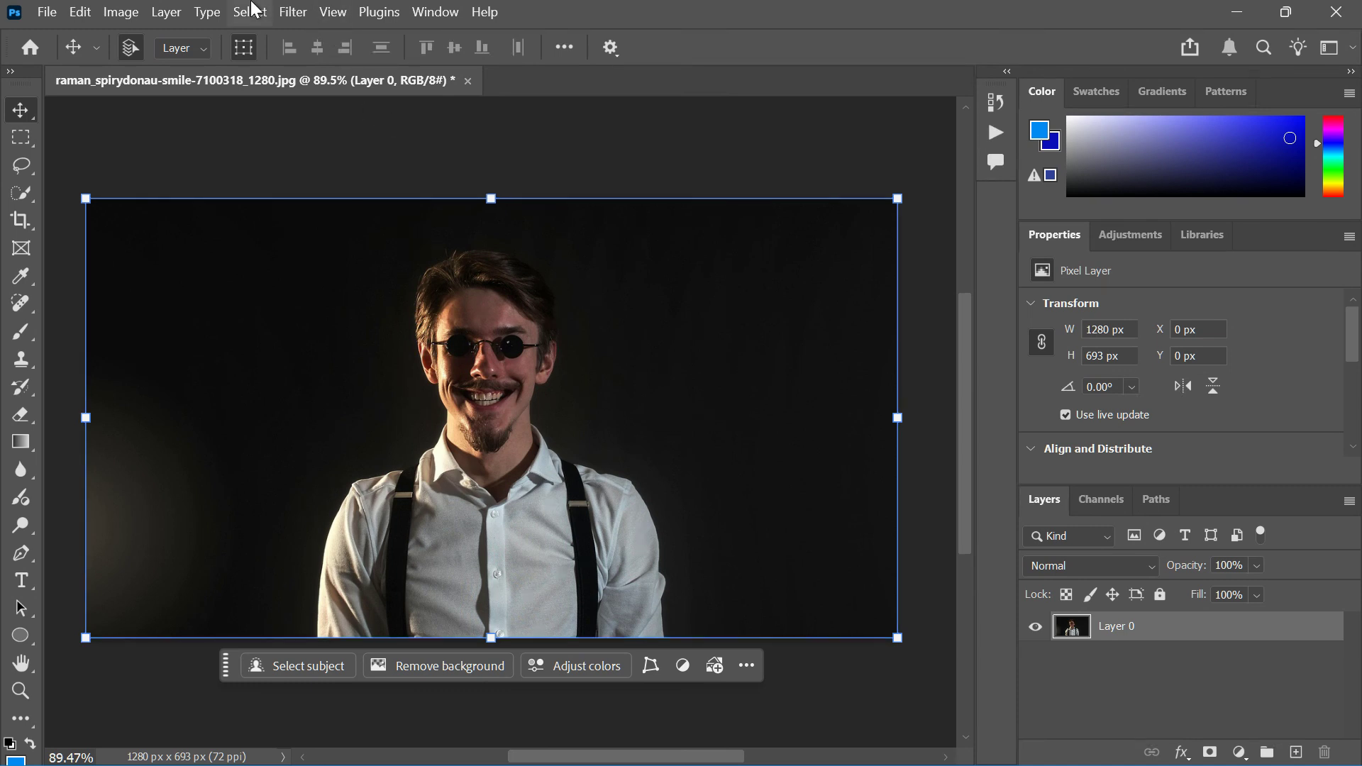
Step: Select the subject and add a layer mask to hide the photo's background
{"action": "left_click", "coordinate": [250, 12]}
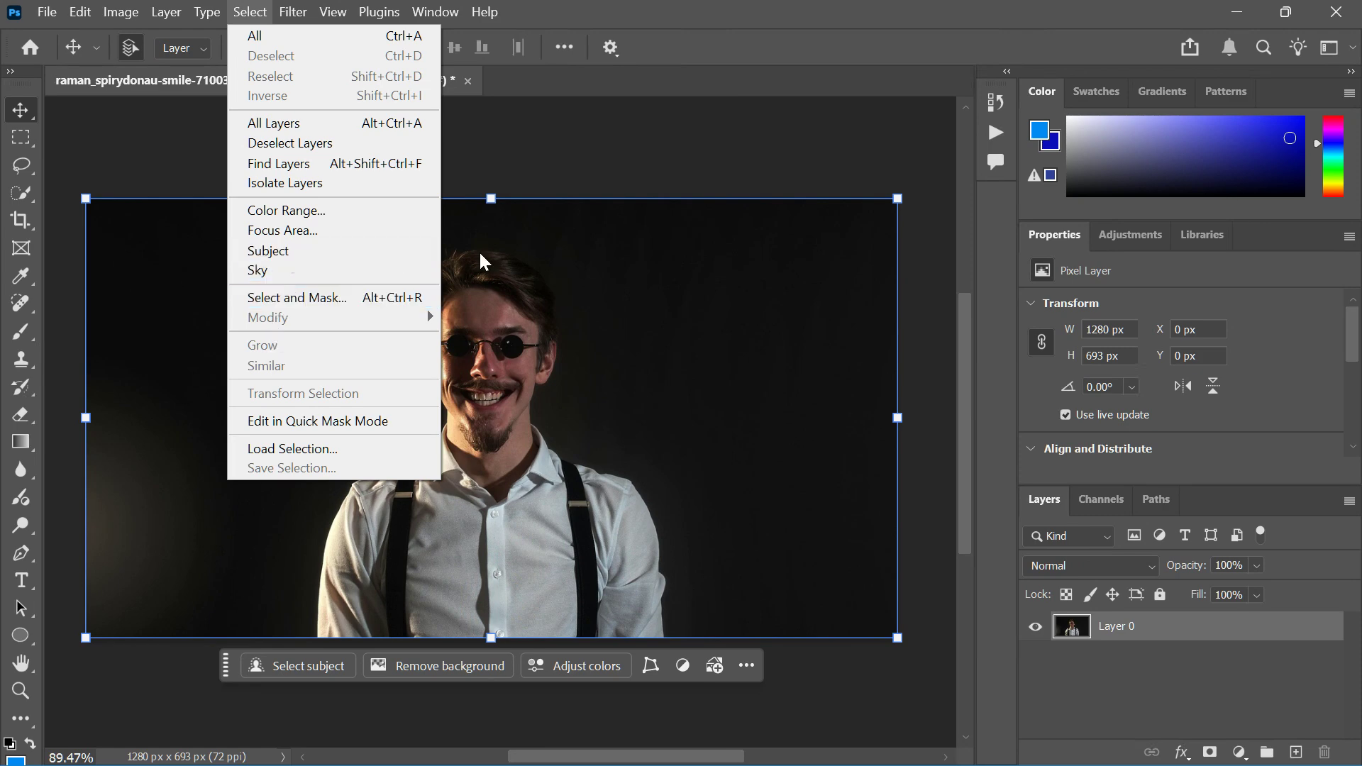
{"action": "left_click", "coordinate": [532, 254]}
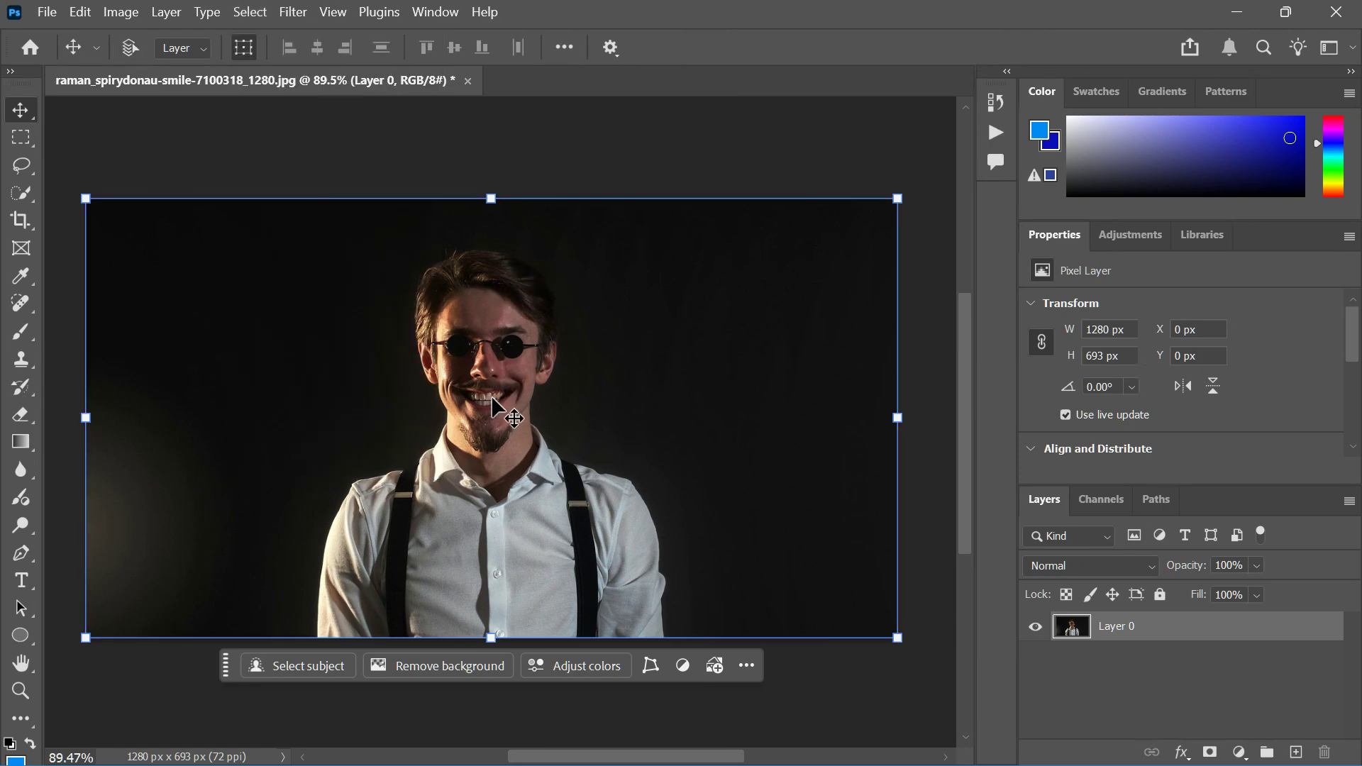
{"action": "left_click", "coordinate": [250, 12]}
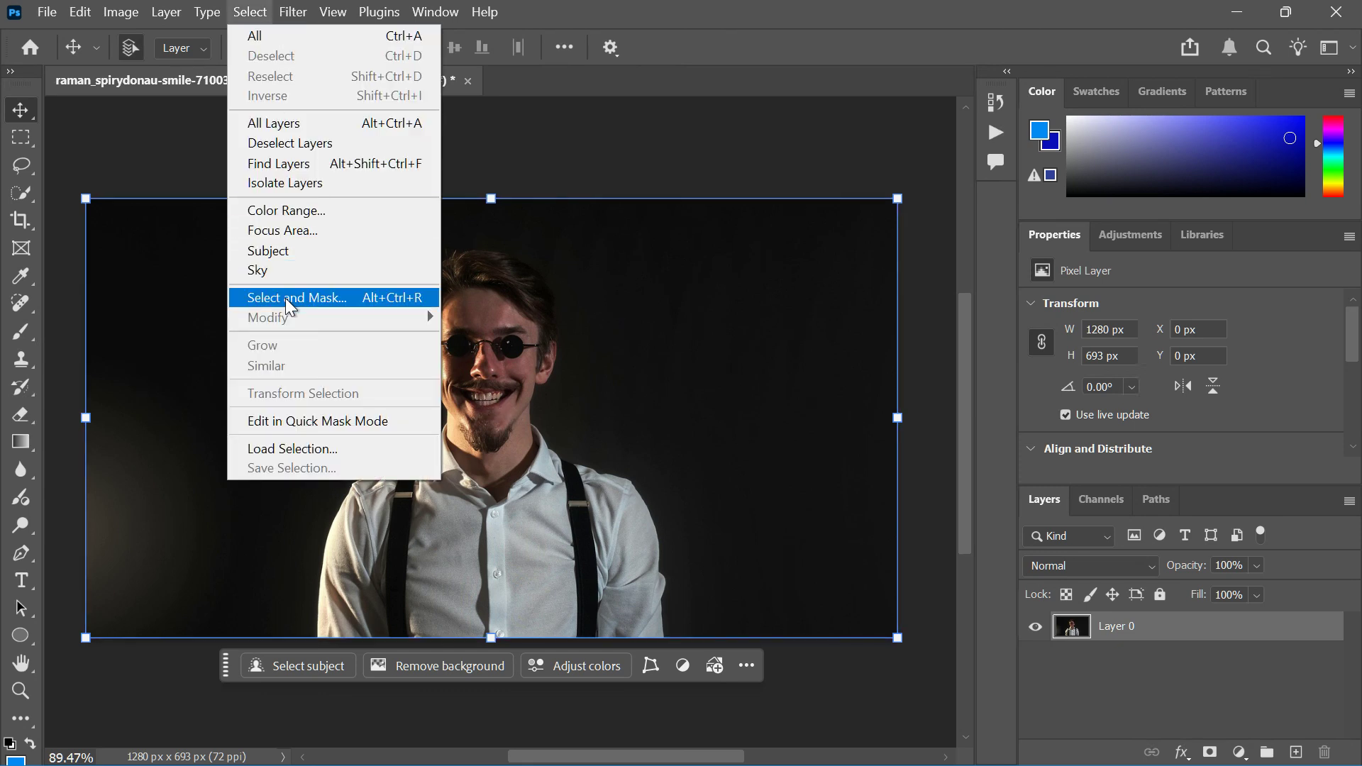
{"action": "left_click", "coordinate": [296, 252]}
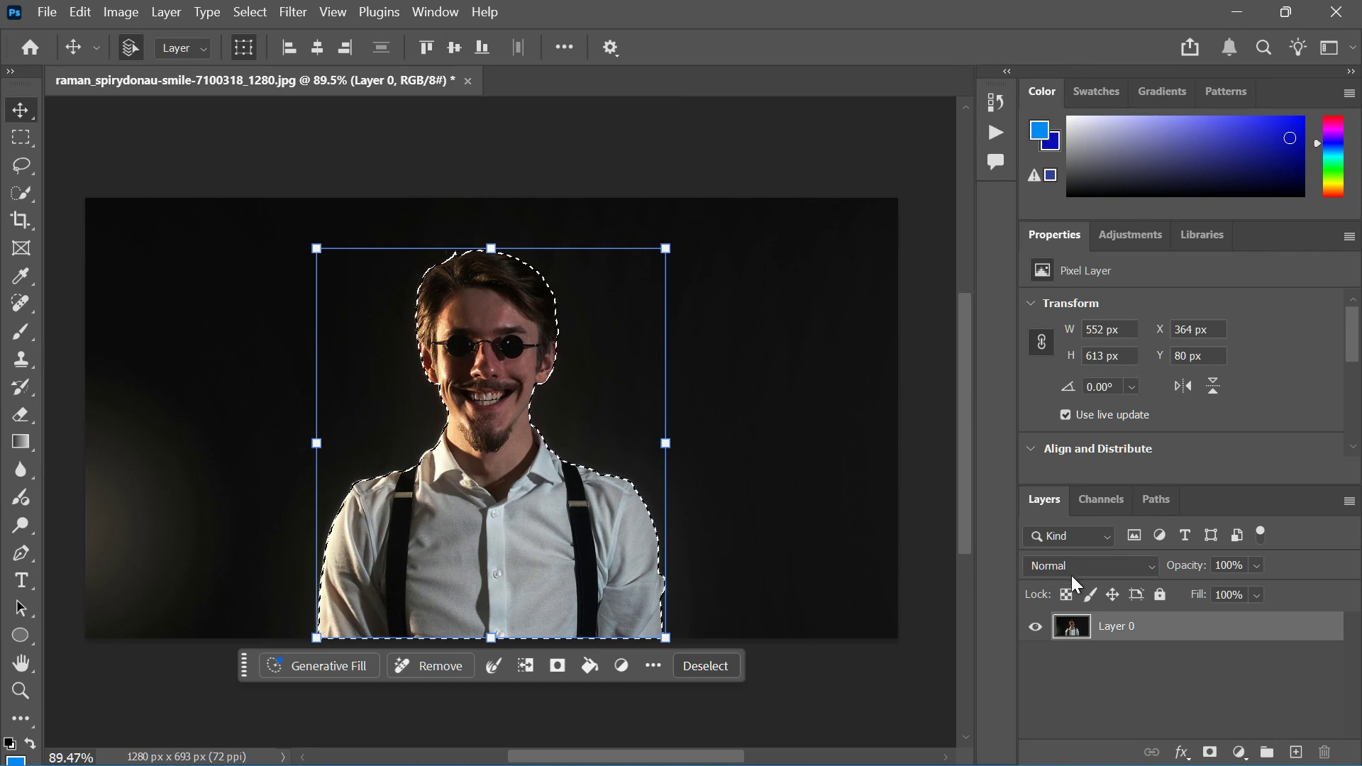
{"action": "left_click", "coordinate": [1210, 752]}
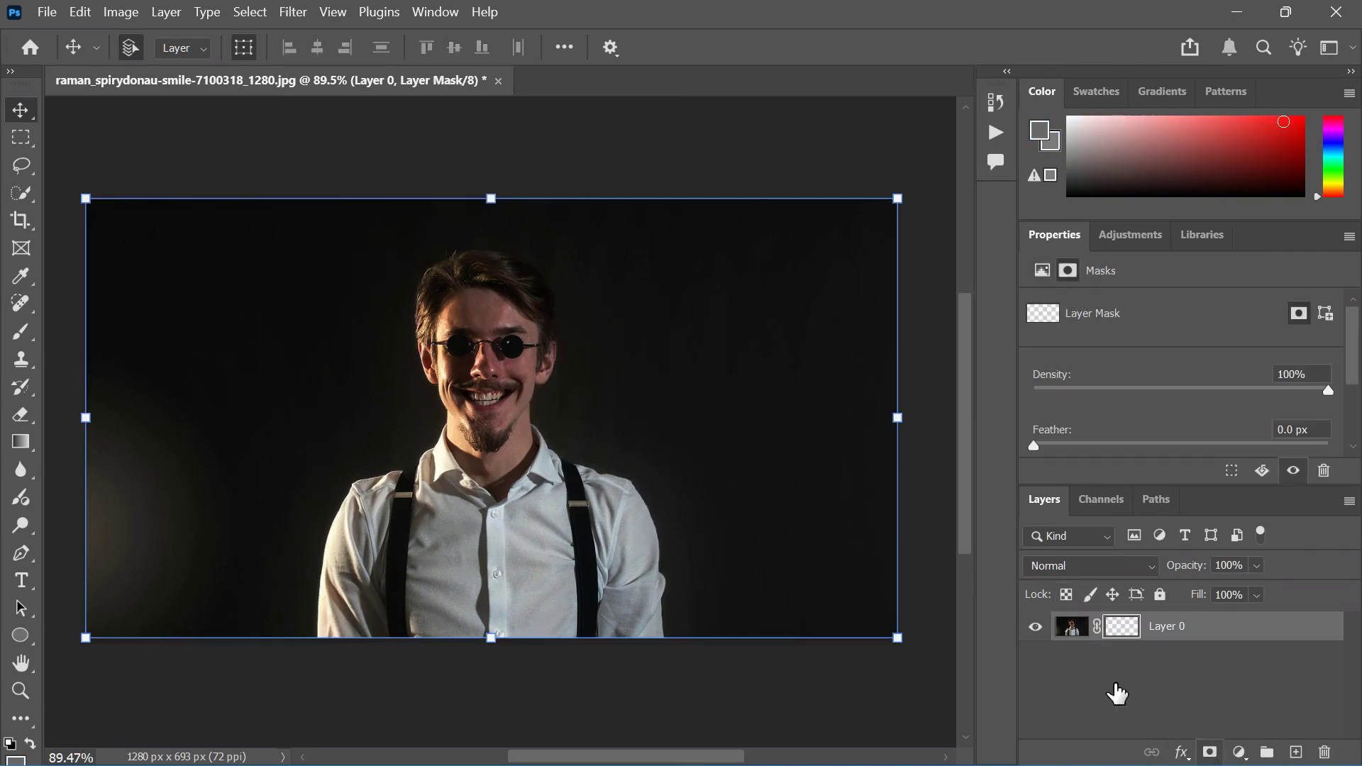
Step: Add a black (000000) solid color fill layer and place it beneath the photo layer
{"action": "left_click", "coordinate": [1240, 752]}
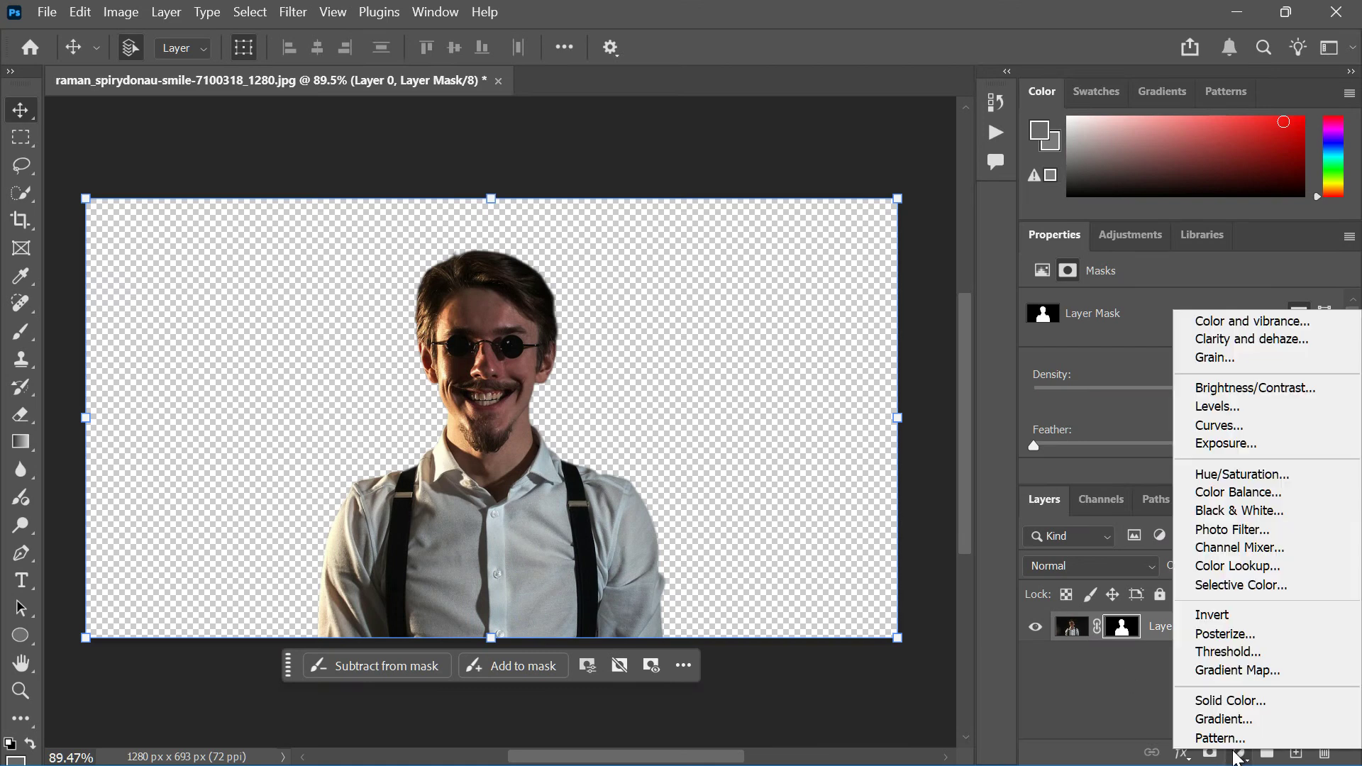
{"action": "left_click", "coordinate": [1213, 703]}
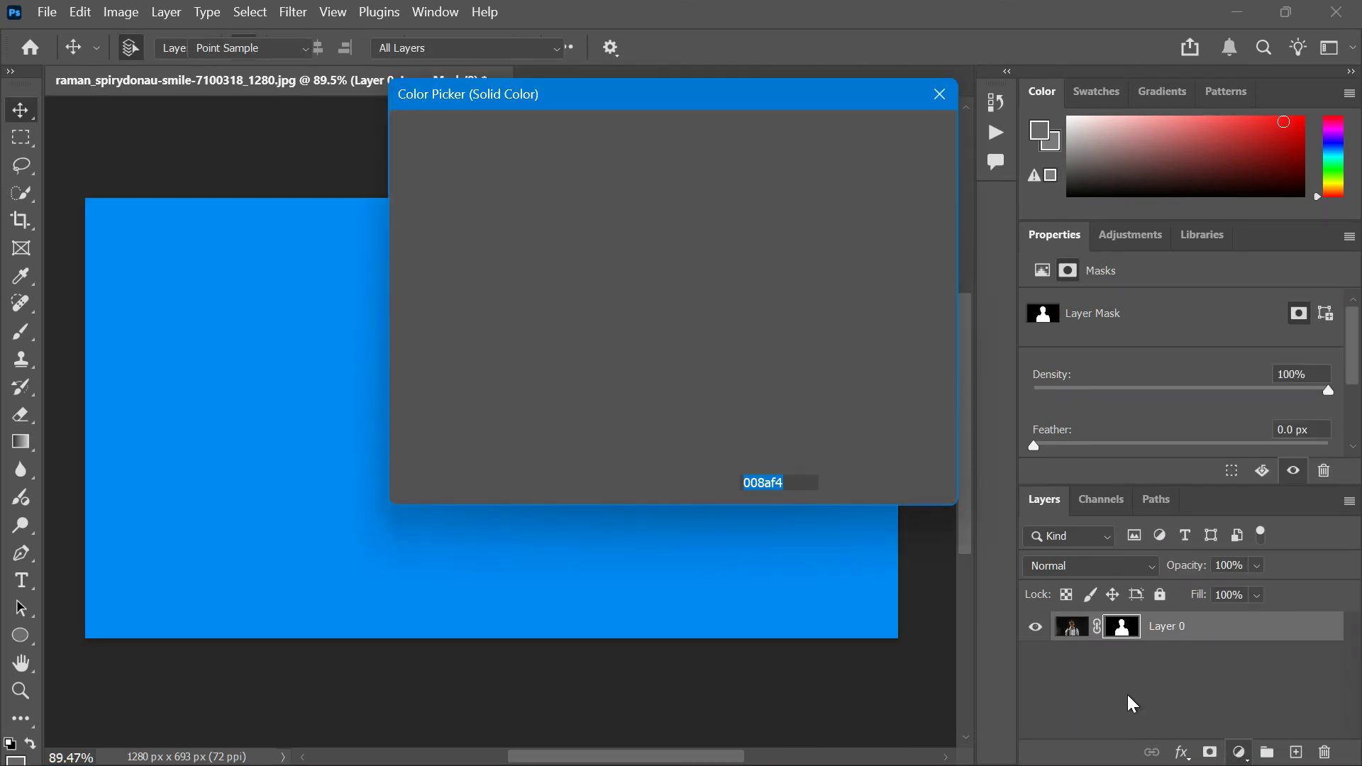
{"action": "left_click_drag", "start_coordinate": [616, 396], "coordinate": [295, 477]}
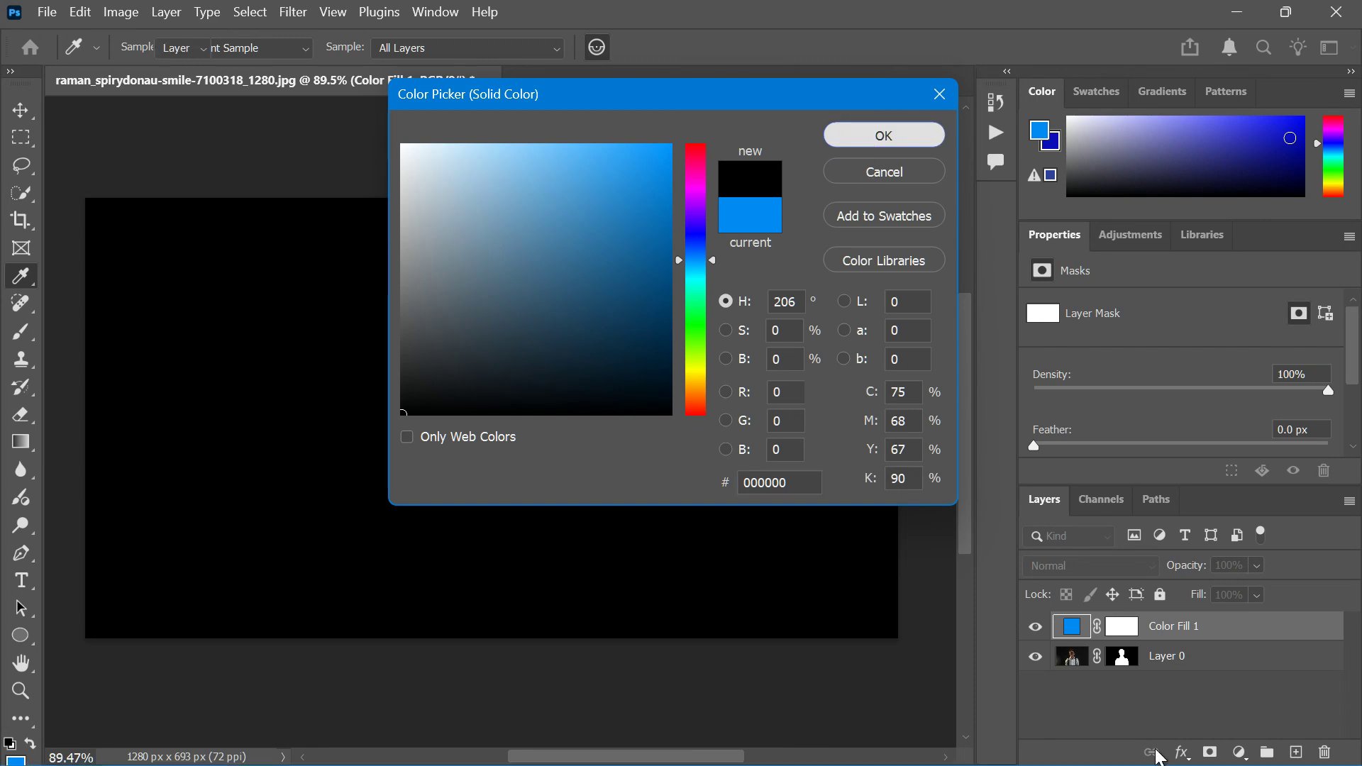
{"action": "key", "text": "Return"}
{"action": "left_click_drag", "start_coordinate": [1071, 627], "coordinate": [1071, 674]}
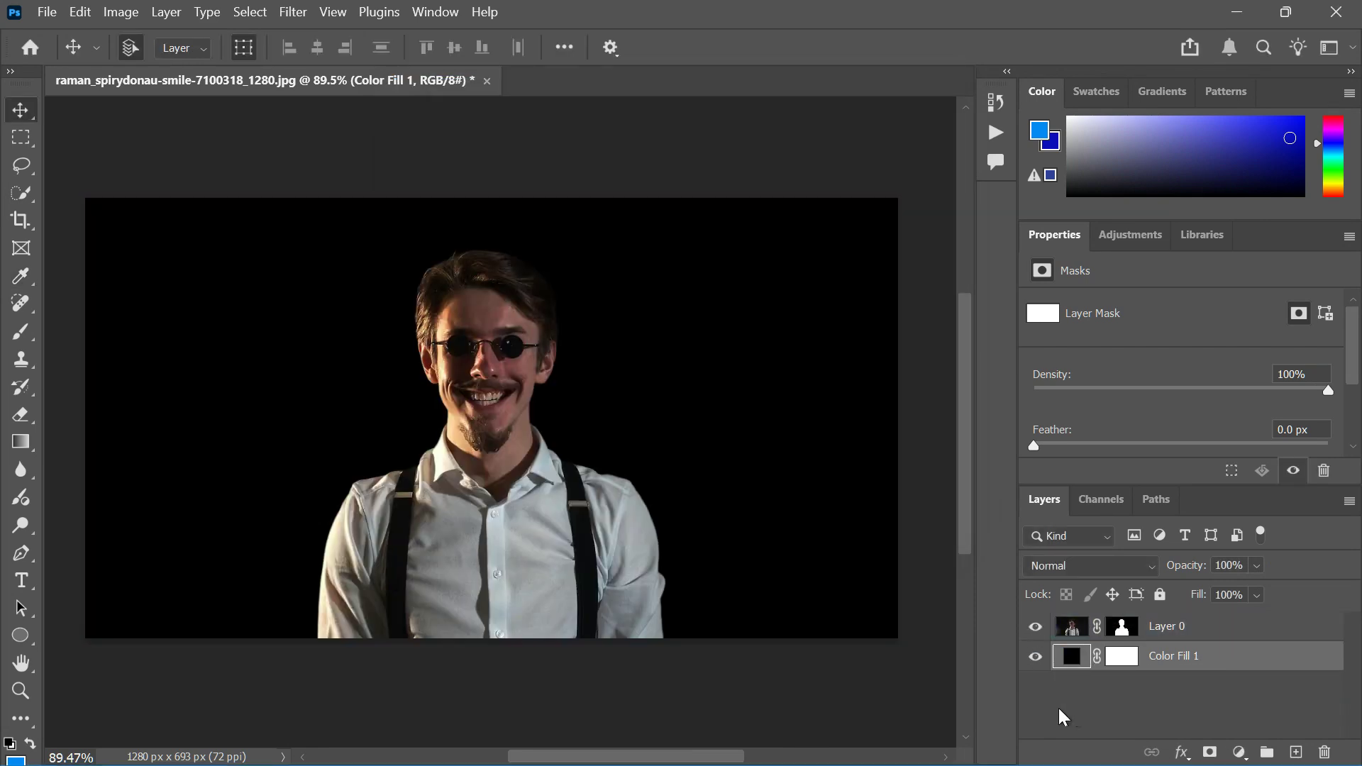
Step: Duplicate the photo layer and desaturate the copy
{"action": "left_click", "coordinate": [1070, 631]}
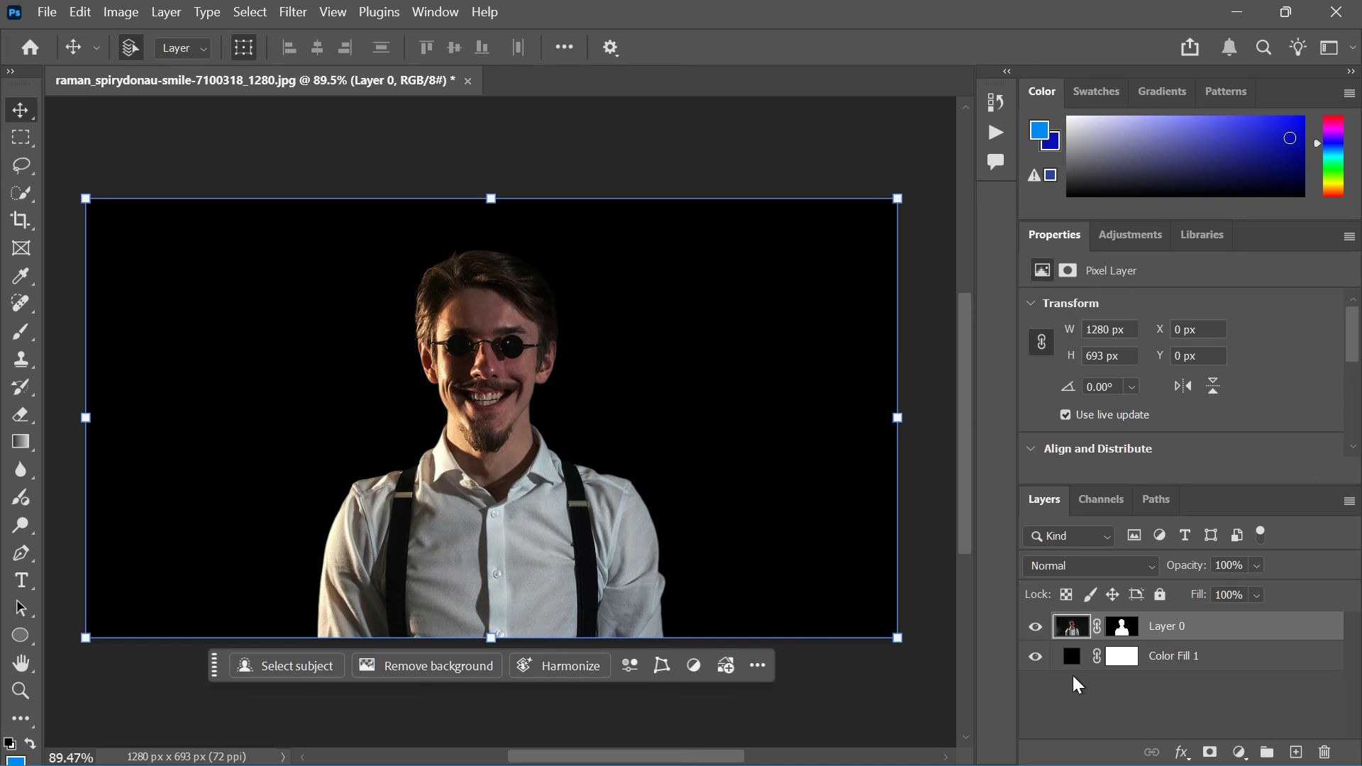
{"action": "key", "text": "ctrl+j"}
{"action": "left_click", "coordinate": [1074, 677]}
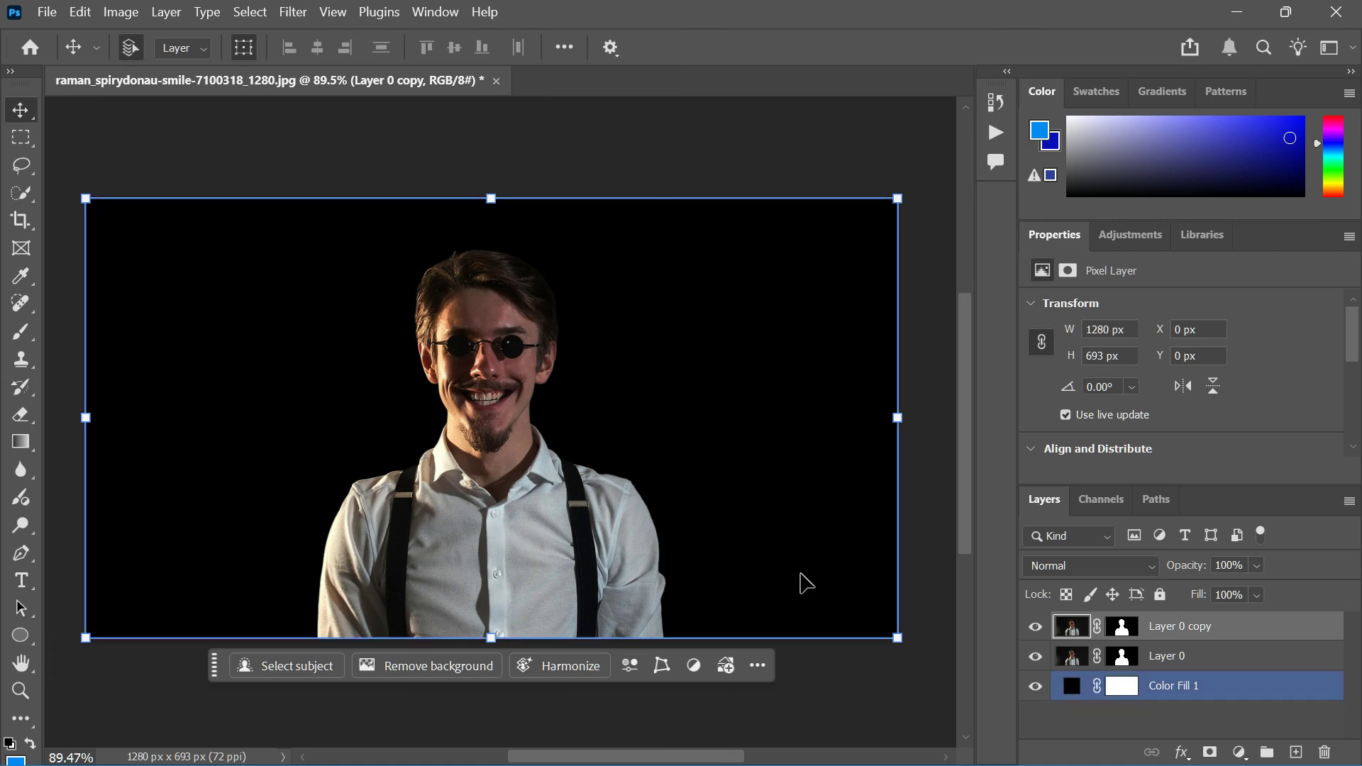
{"action": "key", "text": "ctrl+shift+u"}
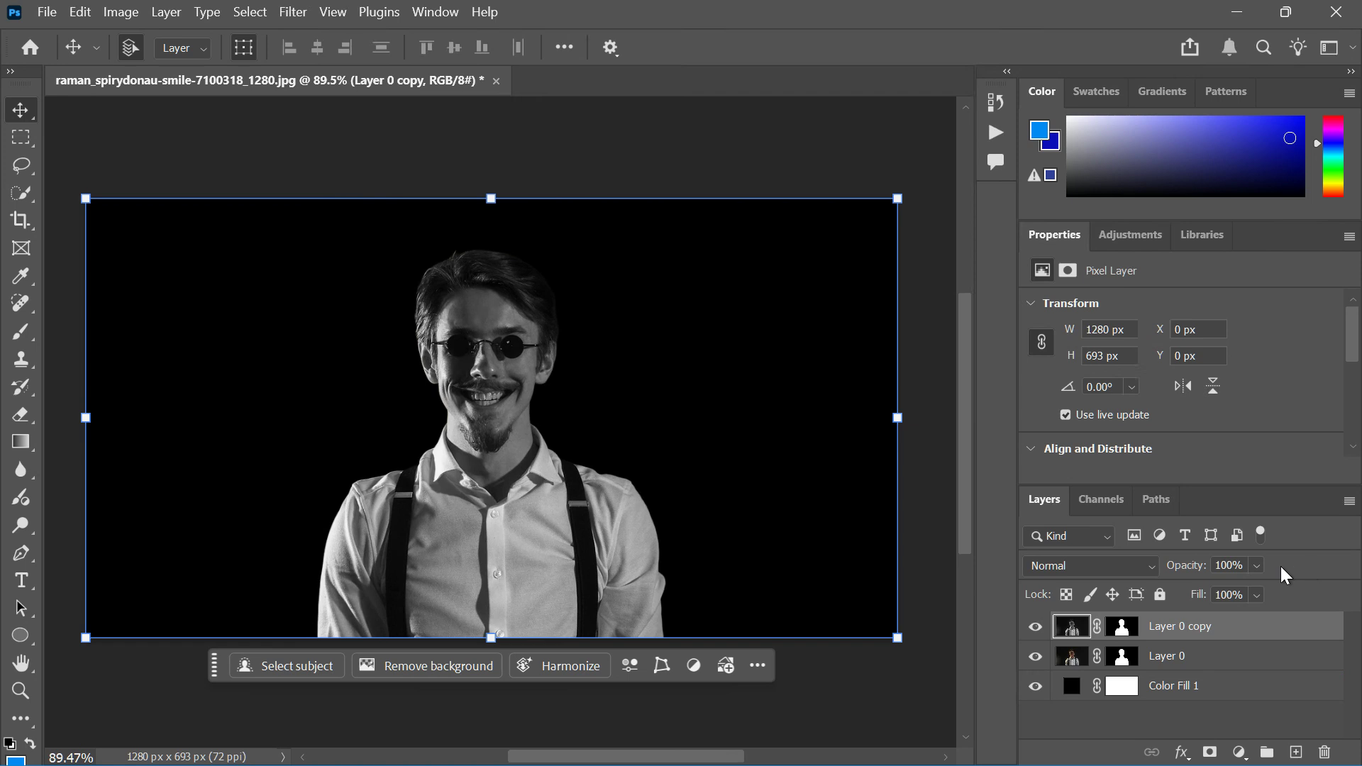
Step: Set the desaturated copy layer's opacity to 64%
{"action": "left_click", "coordinate": [1257, 567]}
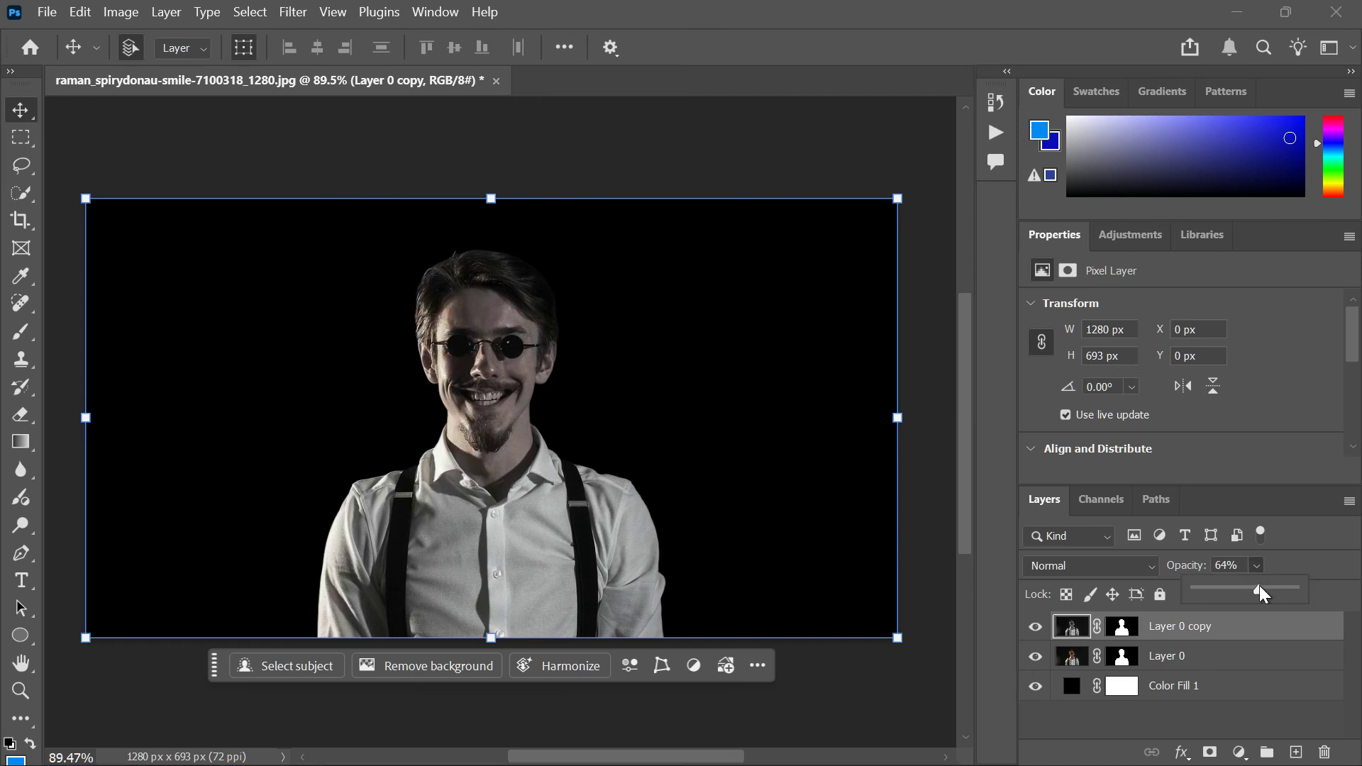
{"action": "left_click", "coordinate": [1080, 720]}
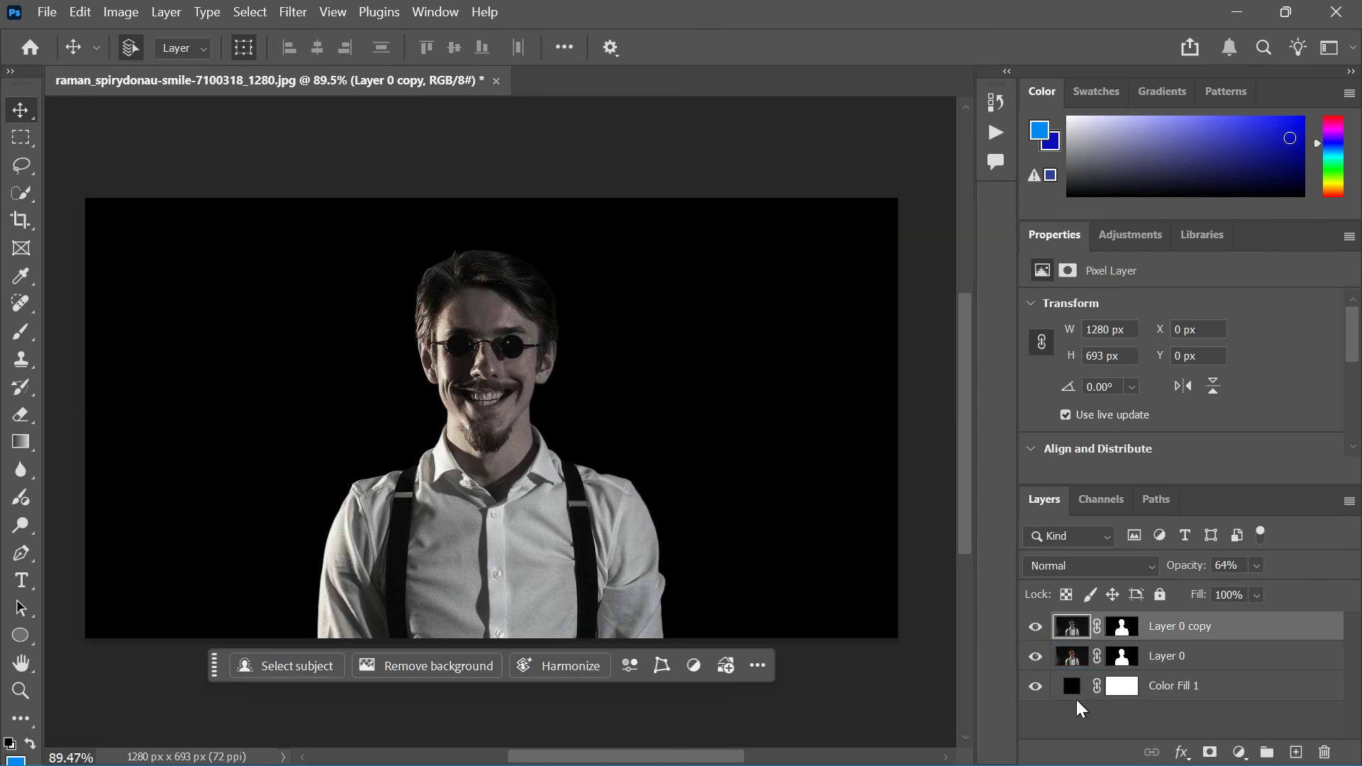
{"action": "left_click", "coordinate": [1069, 631]}
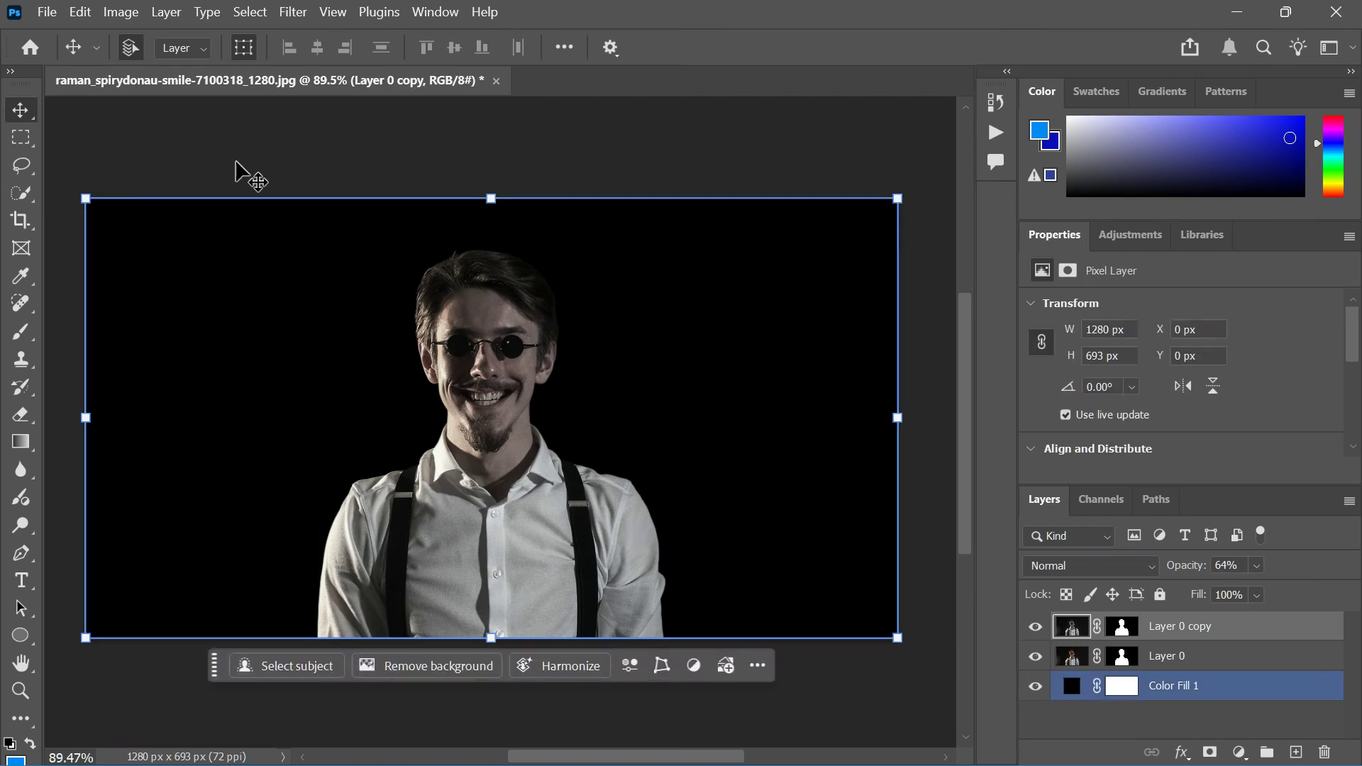
Step: Apply Gaussian Blur to the desaturated copy layer
{"action": "left_click", "coordinate": [293, 12]}
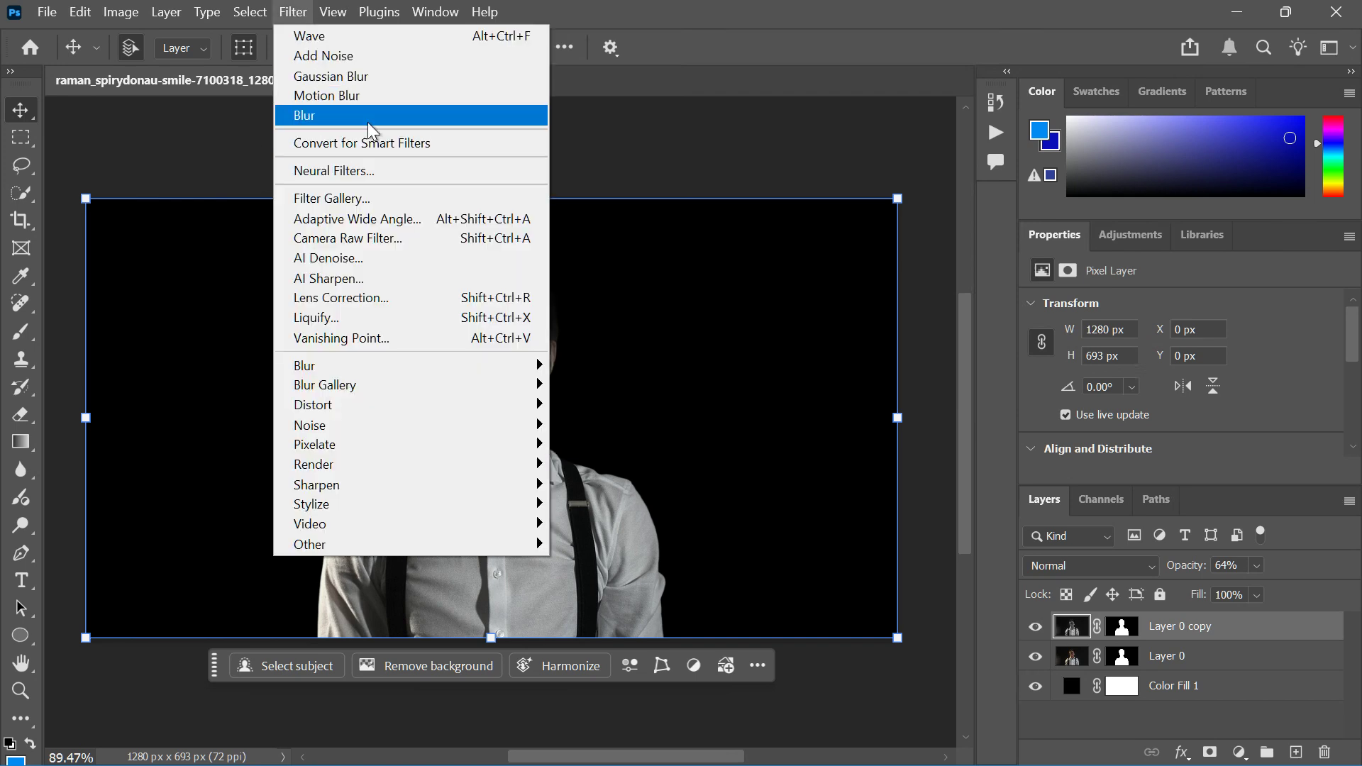
{"action": "left_click", "coordinate": [359, 74]}
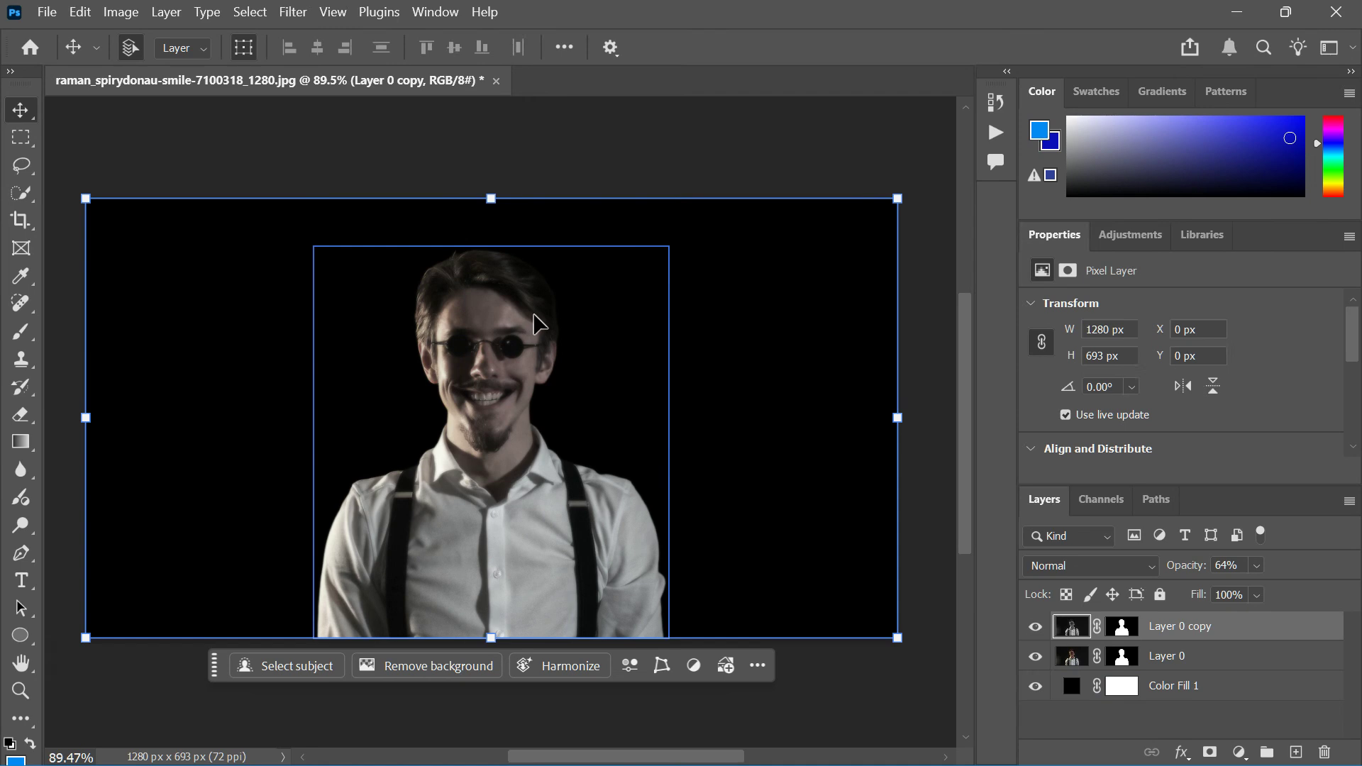
{"action": "left_click", "coordinate": [394, 241]}
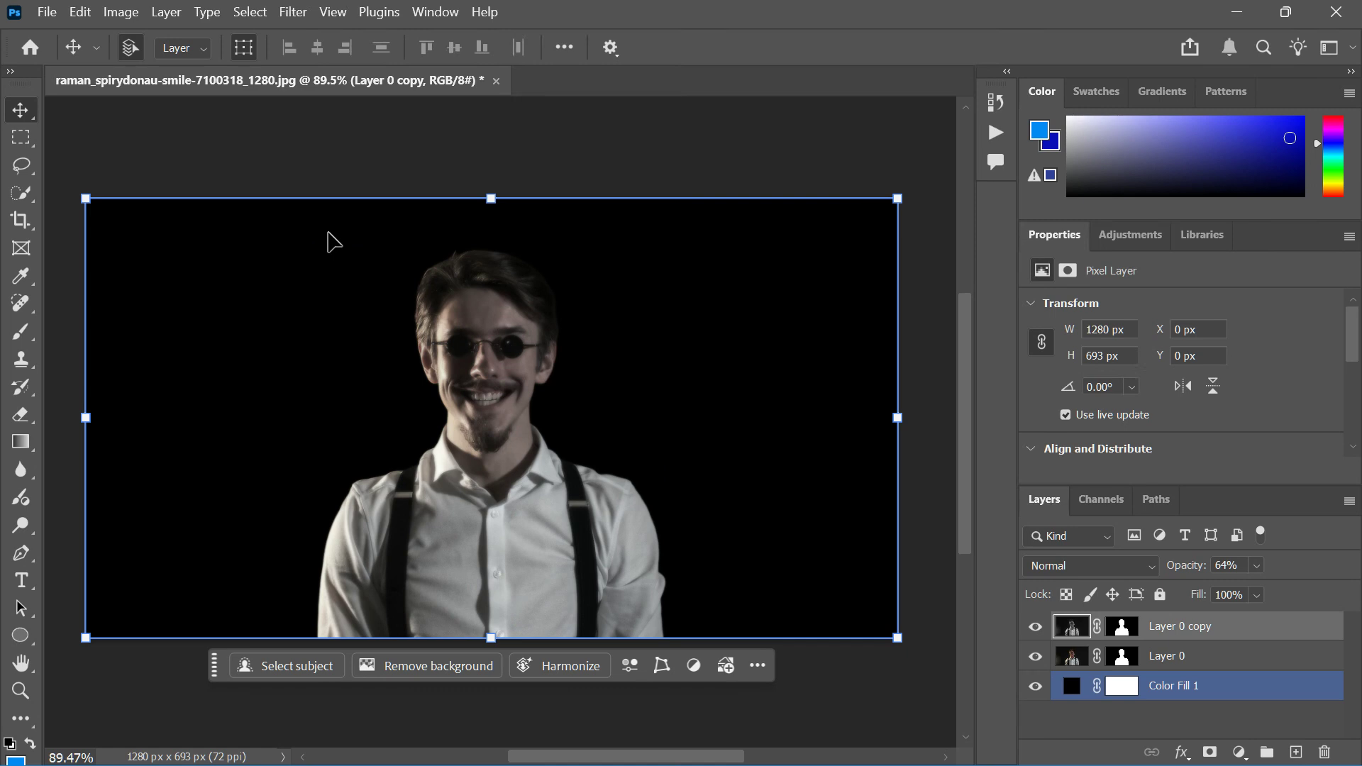
{"action": "left_click", "coordinate": [334, 244]}
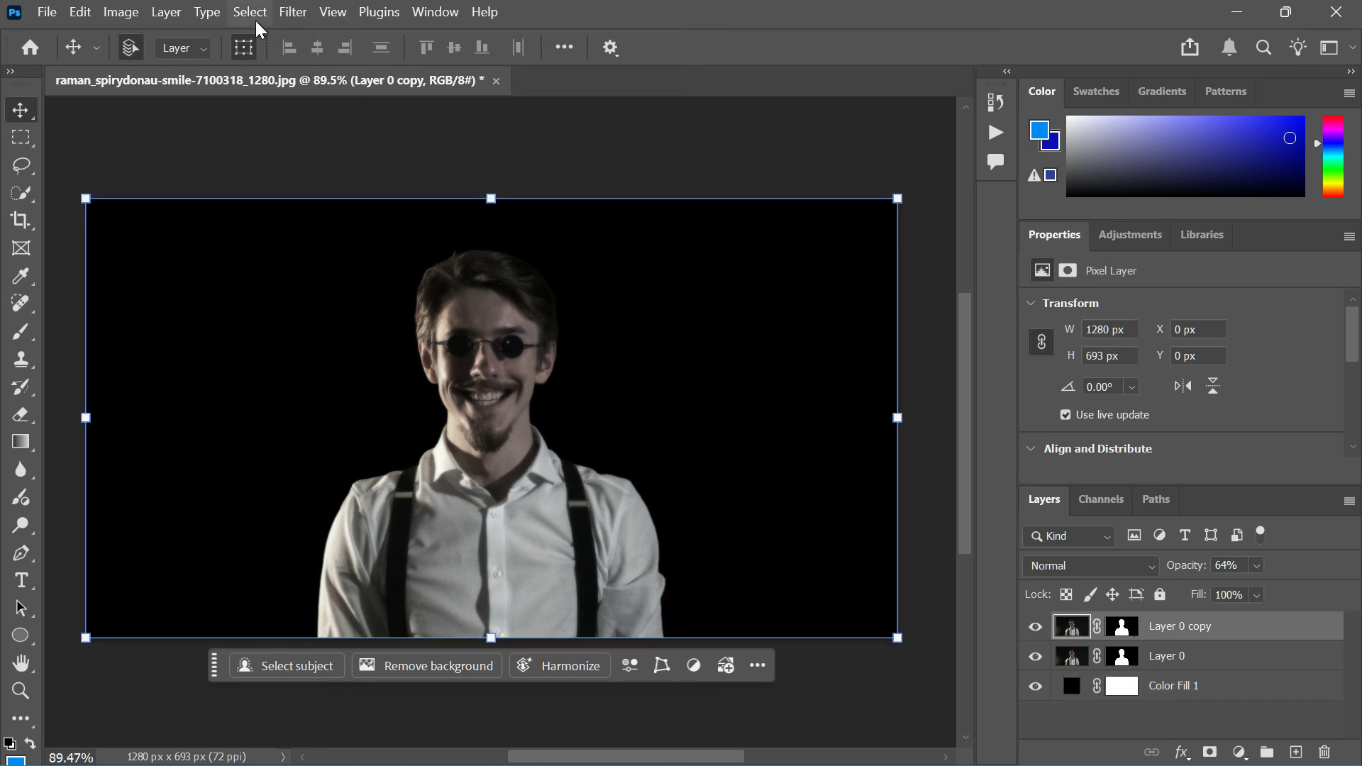
Step: Add Gaussian, monochromatic noise with an amount of 16.19% to the copy layer
{"action": "left_click", "coordinate": [293, 13]}
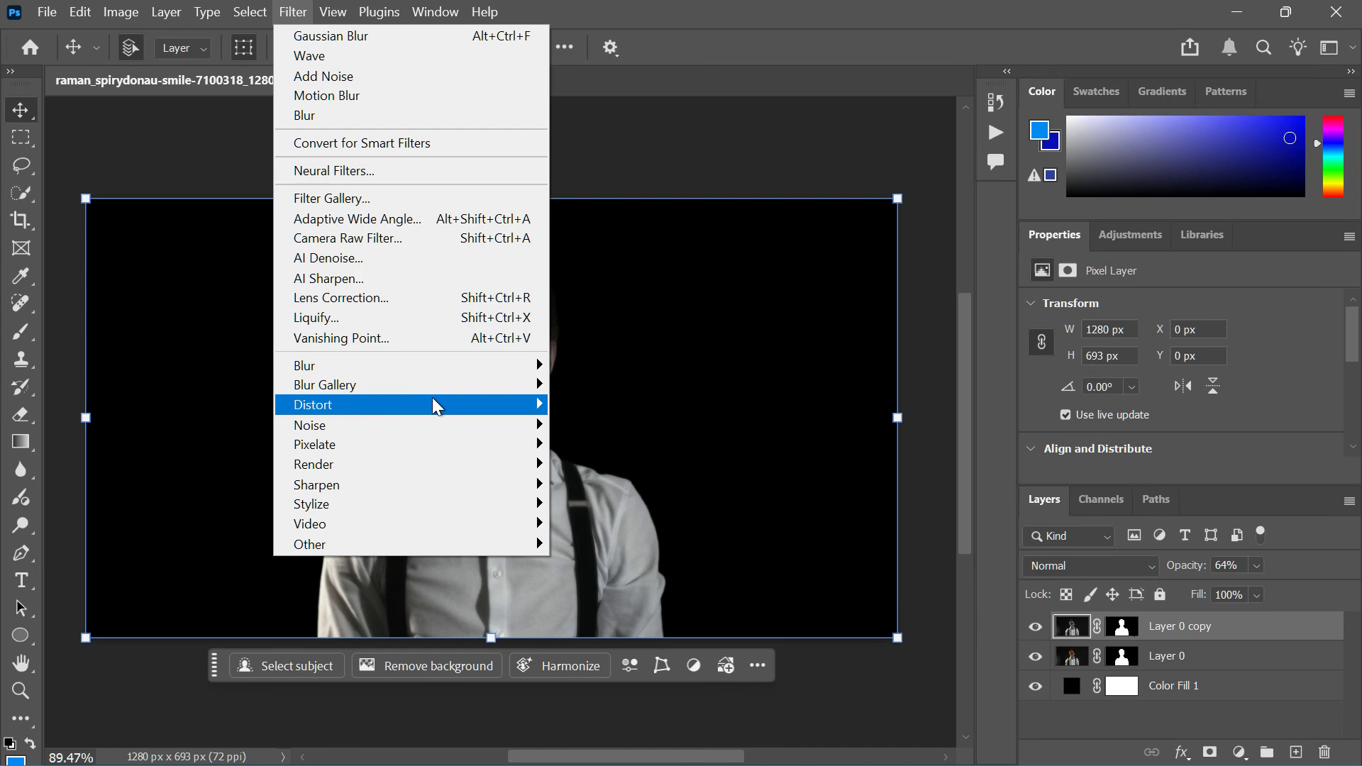
{"action": "mouse_move", "coordinate": [497, 424]}
{"action": "left_click", "coordinate": [571, 428]}
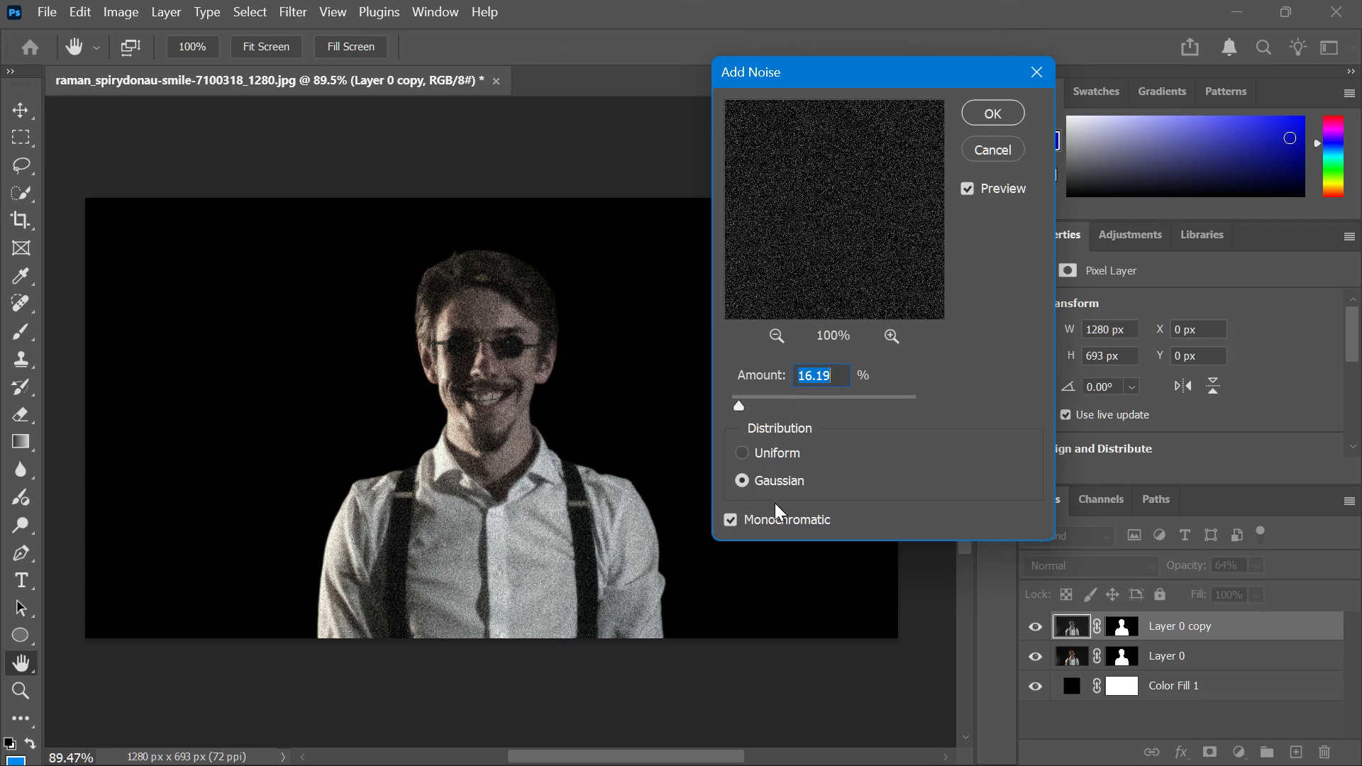
{"action": "left_click", "coordinate": [993, 113]}
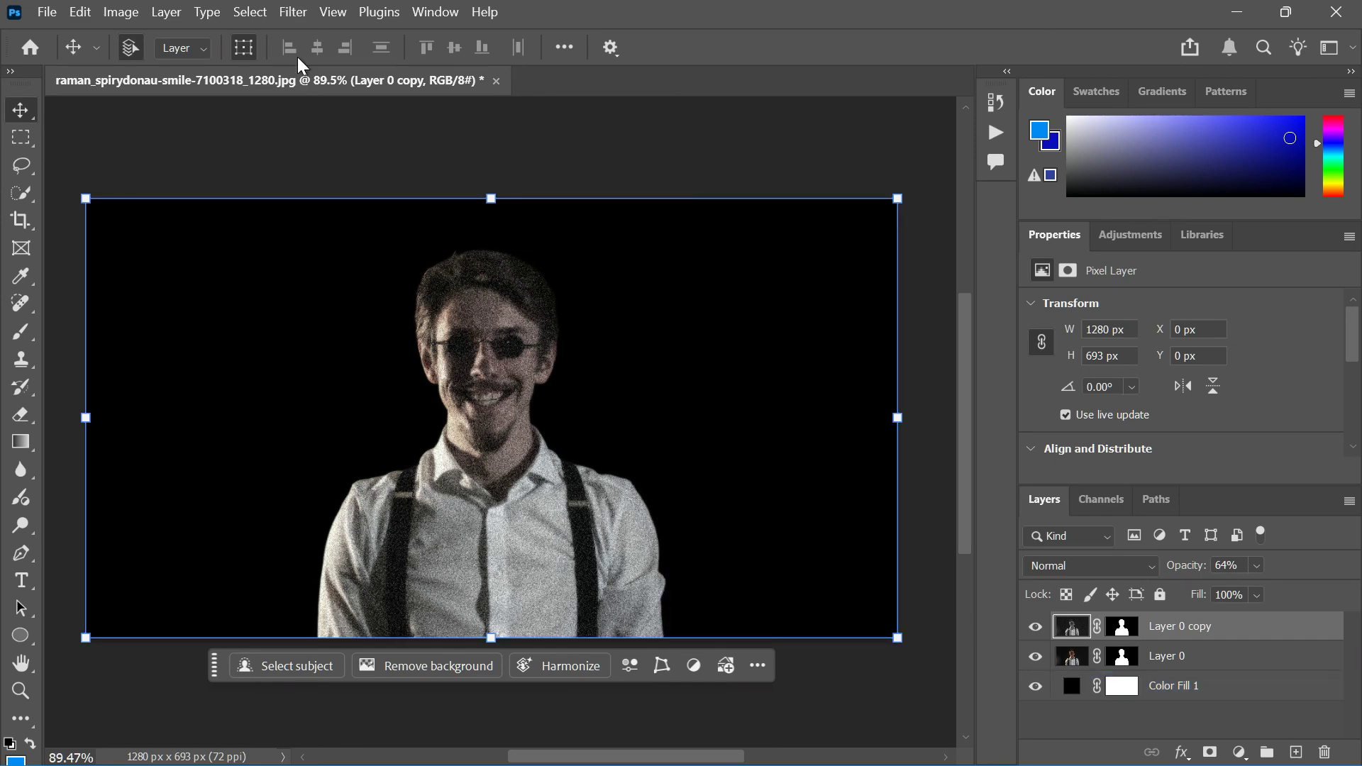
{"action": "left_click", "coordinate": [294, 15]}
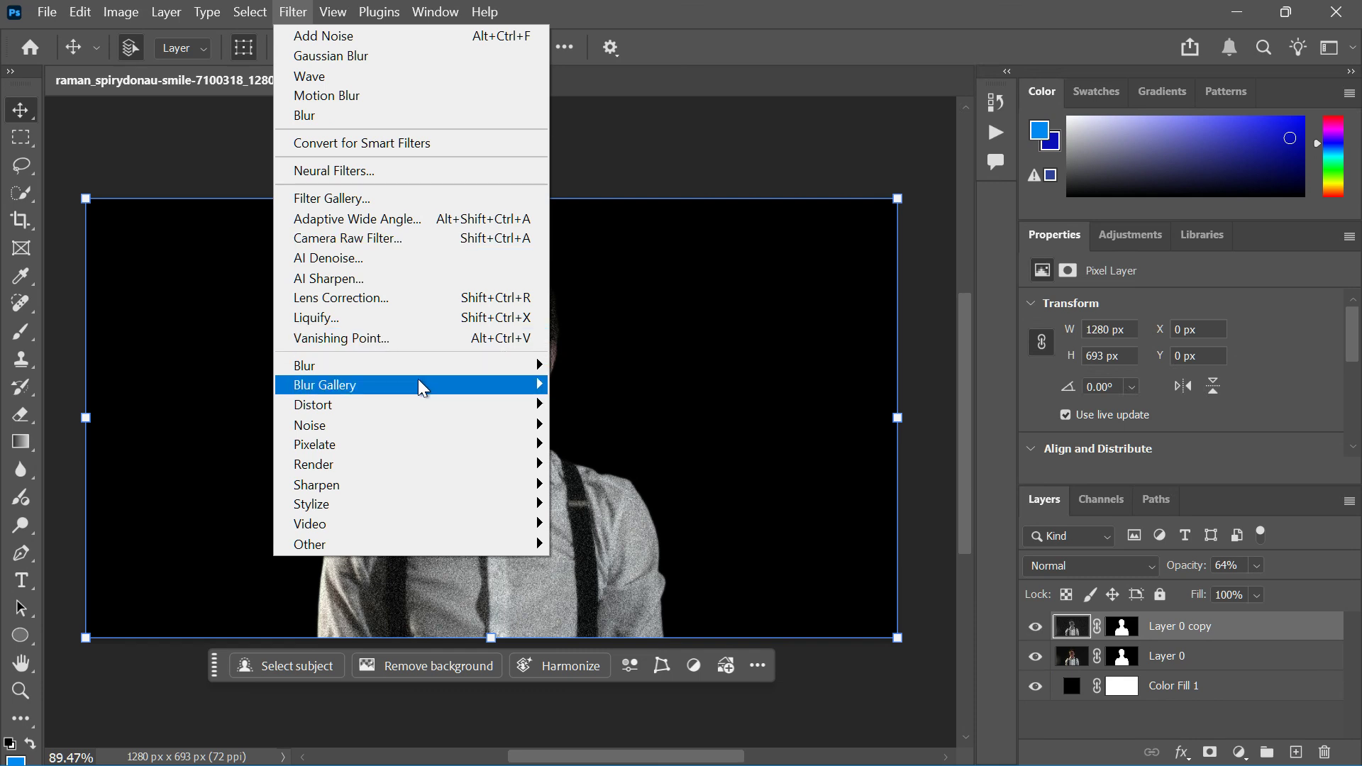
{"action": "mouse_move", "coordinate": [543, 410]}
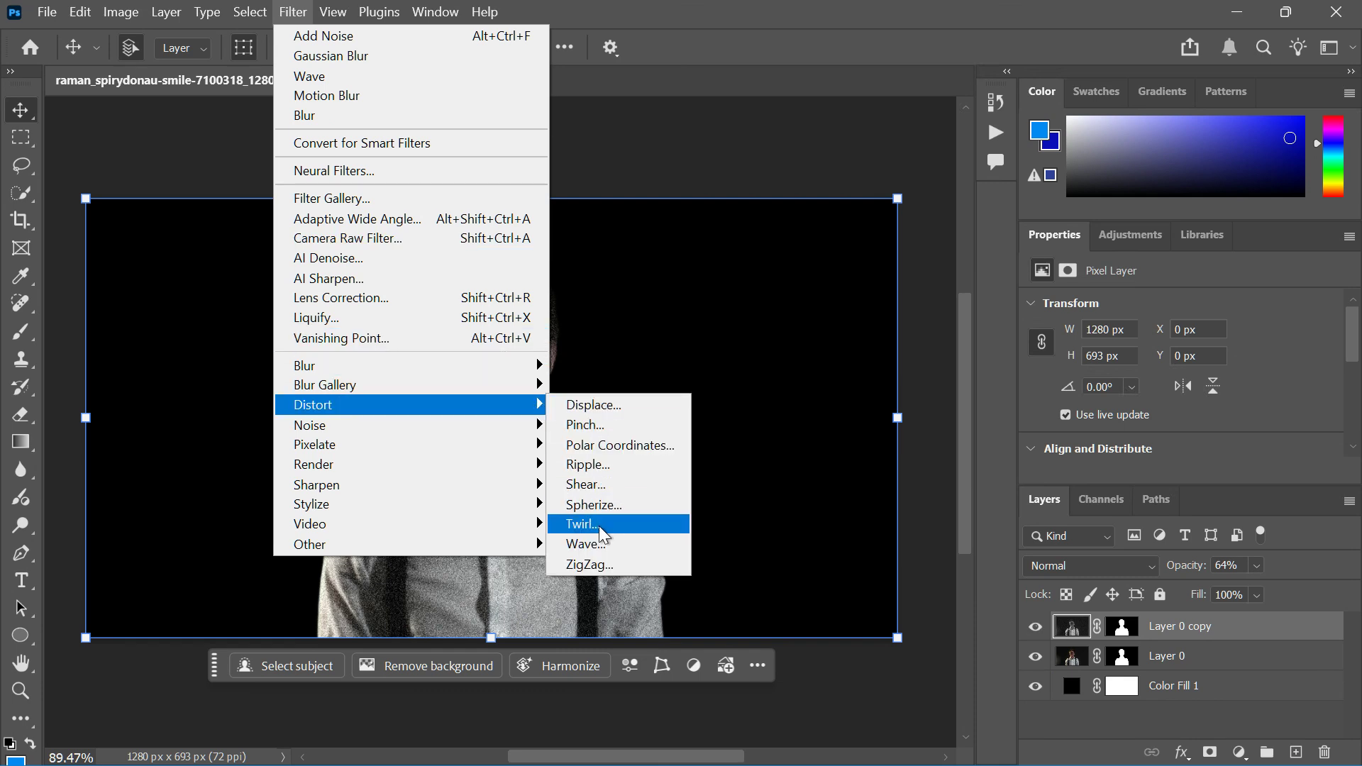
{"action": "left_click", "coordinate": [587, 544]}
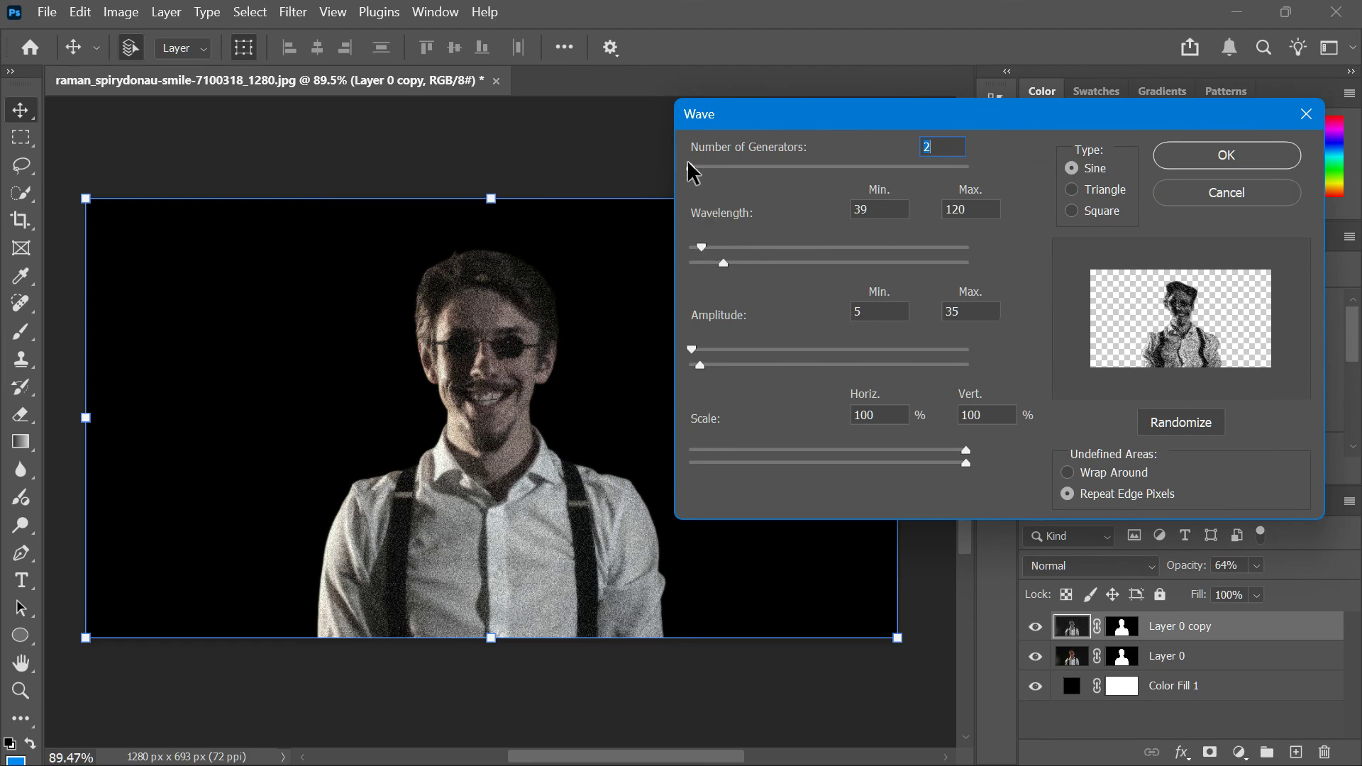
{"action": "left_click_drag", "start_coordinate": [692, 170], "coordinate": [681, 172]}
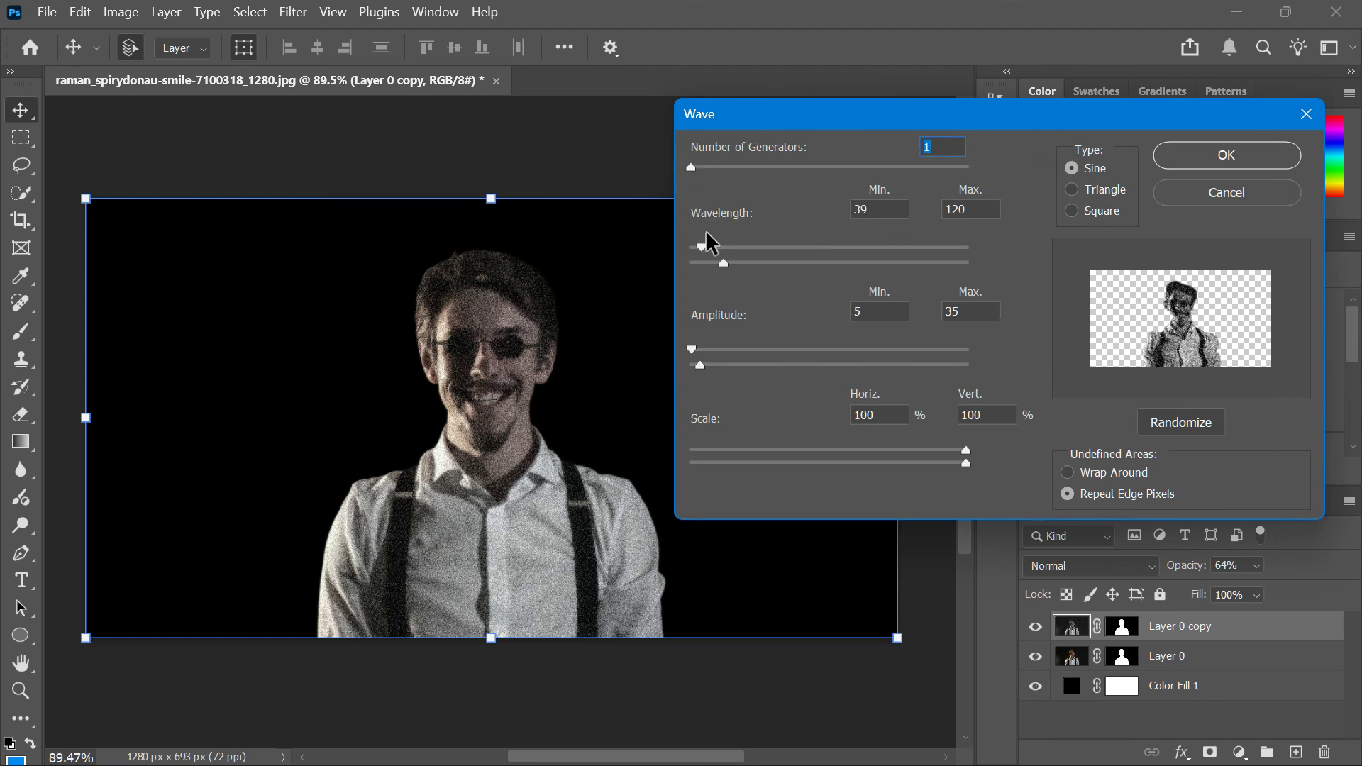
{"action": "mouse_move", "coordinate": [703, 248]}
{"action": "left_mouse_down"}
{"action": "mouse_move", "coordinate": [713, 258]}
{"action": "mouse_move", "coordinate": [699, 261]}
{"action": "left_mouse_up"}
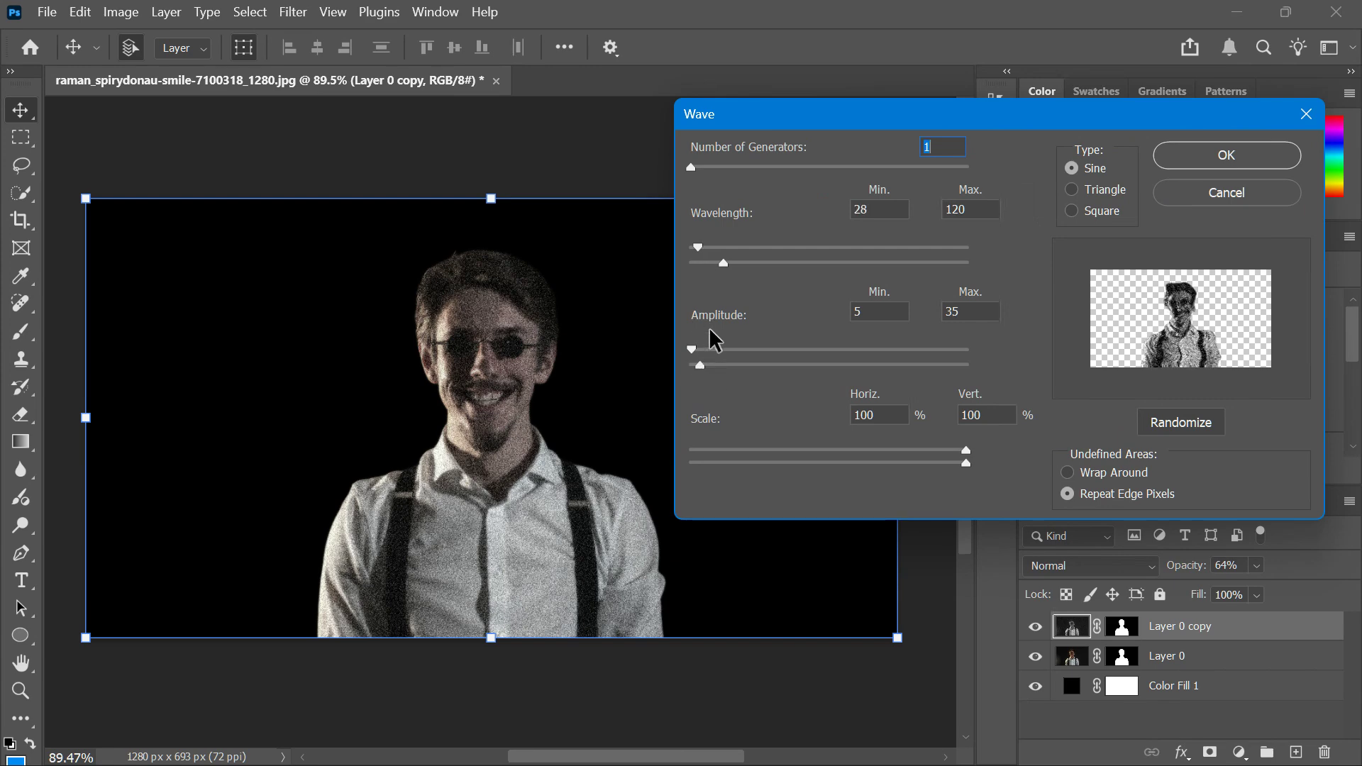
{"action": "left_click", "coordinate": [1092, 206]}
{"action": "left_click", "coordinate": [1087, 163]}
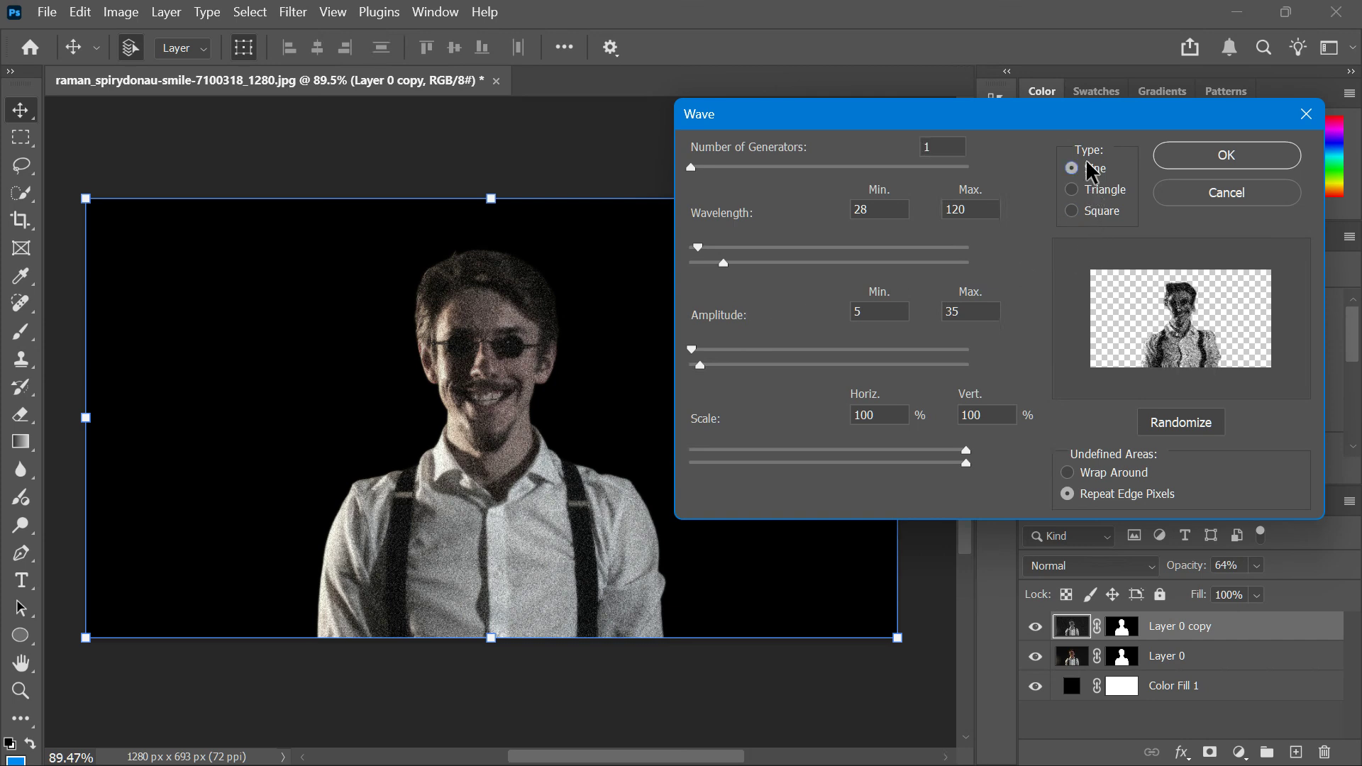
{"action": "left_click", "coordinate": [1179, 195]}
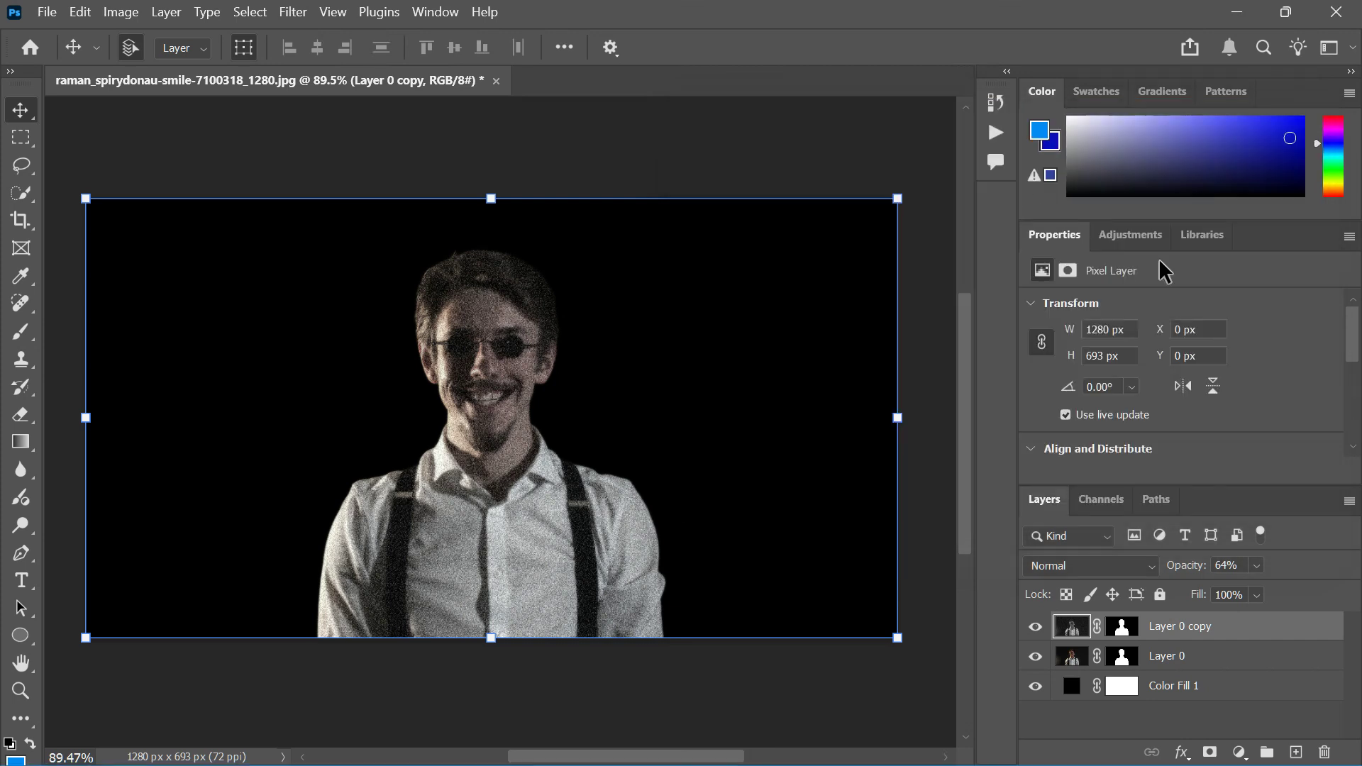
Step: Exclude the red channel in the copy layer's blending options and duplicate the layer
{"action": "double_click", "coordinate": [1073, 627]}
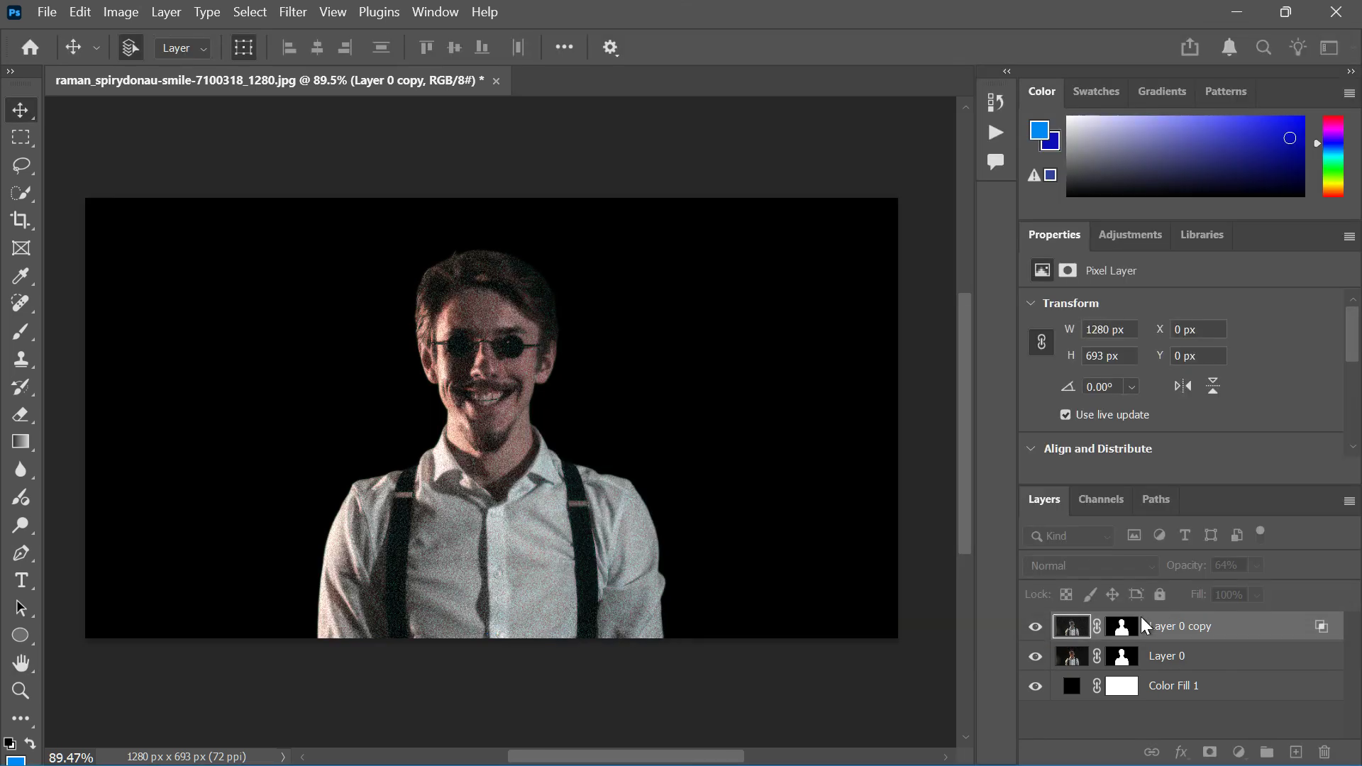
{"action": "left_click", "coordinate": [1272, 96]}
{"action": "key", "text": "ctrl+j"}
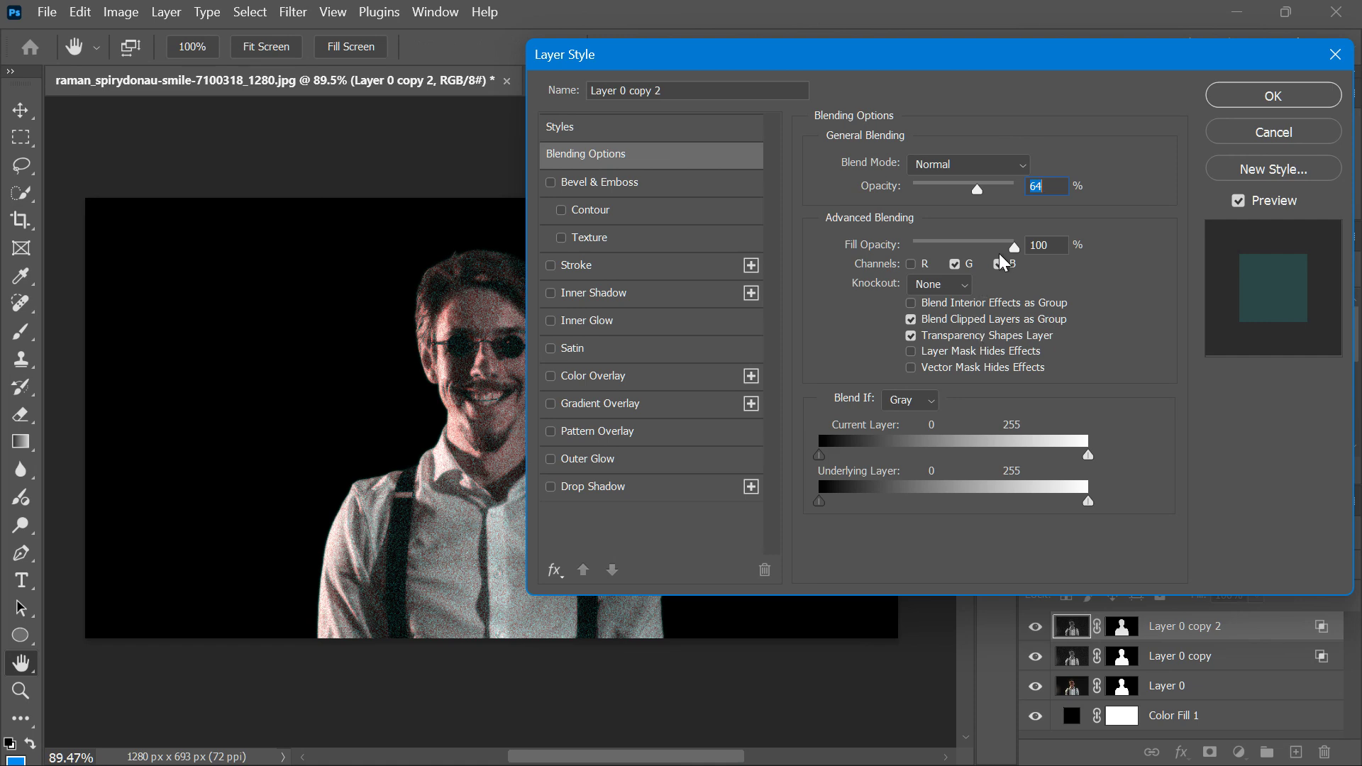
Step: Restrict the new copy's blending to the R and G channels and nudge it to about X 9 px, Y -10 px
{"action": "left_click", "coordinate": [999, 264]}
{"action": "left_click", "coordinate": [912, 264]}
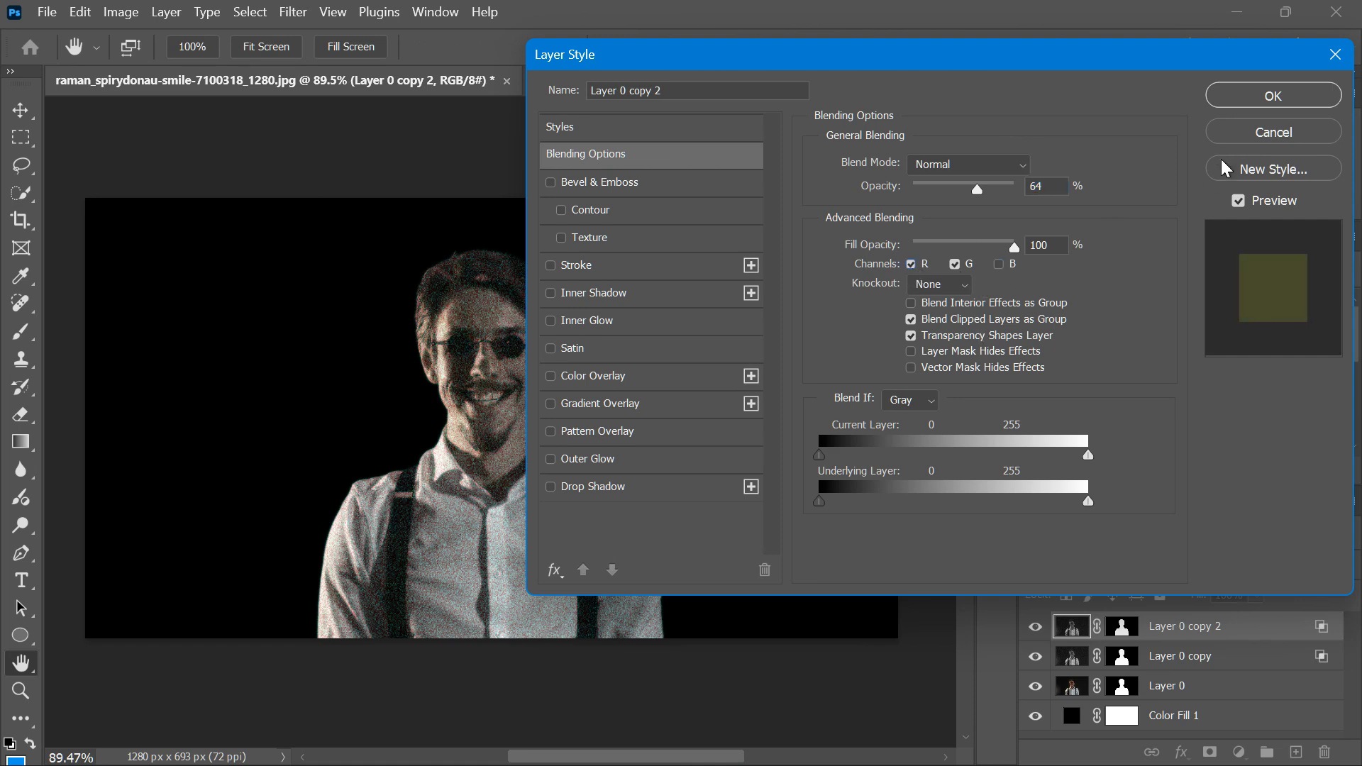
{"action": "left_click", "coordinate": [1273, 96]}
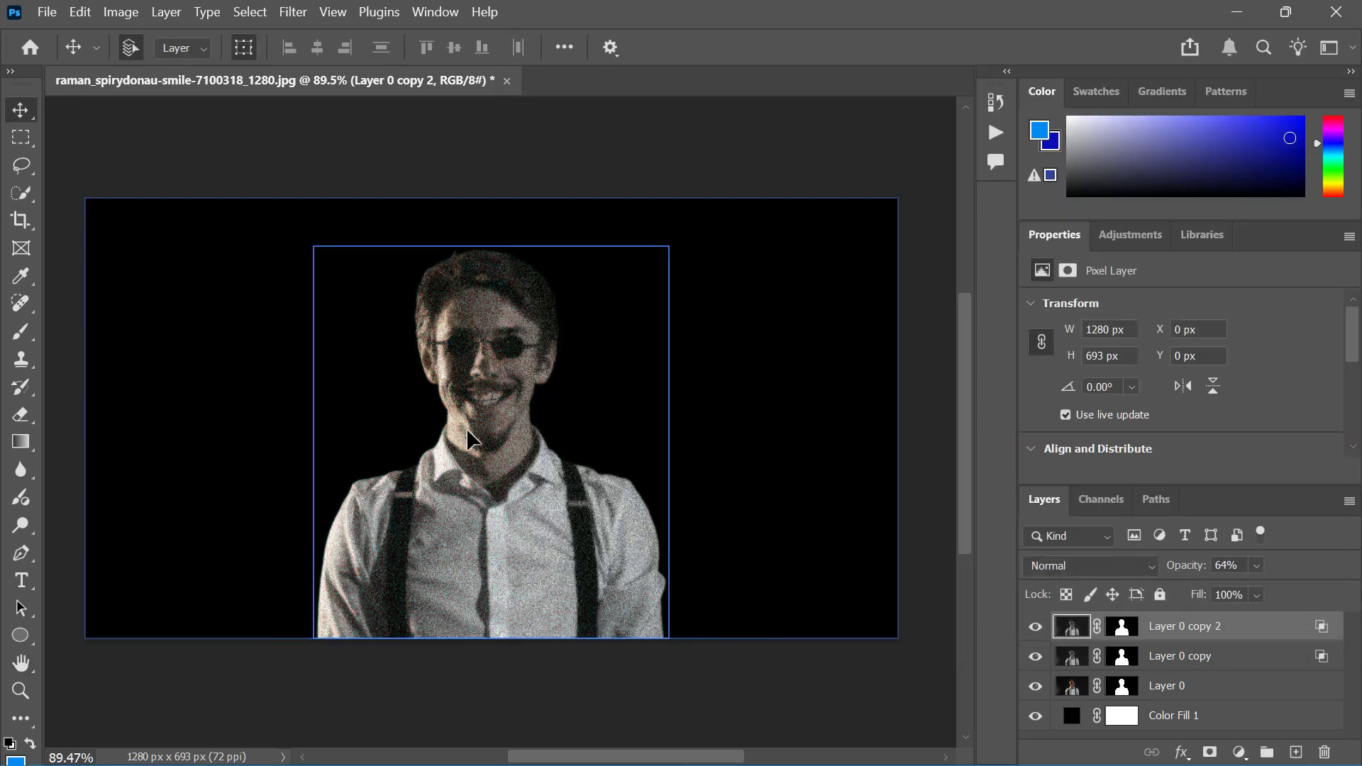
{"action": "mouse_move", "coordinate": [466, 428]}
{"action": "left_mouse_down"}
{"action": "mouse_move", "coordinate": [454, 431]}
{"action": "mouse_move", "coordinate": [474, 427]}
{"action": "left_mouse_up"}
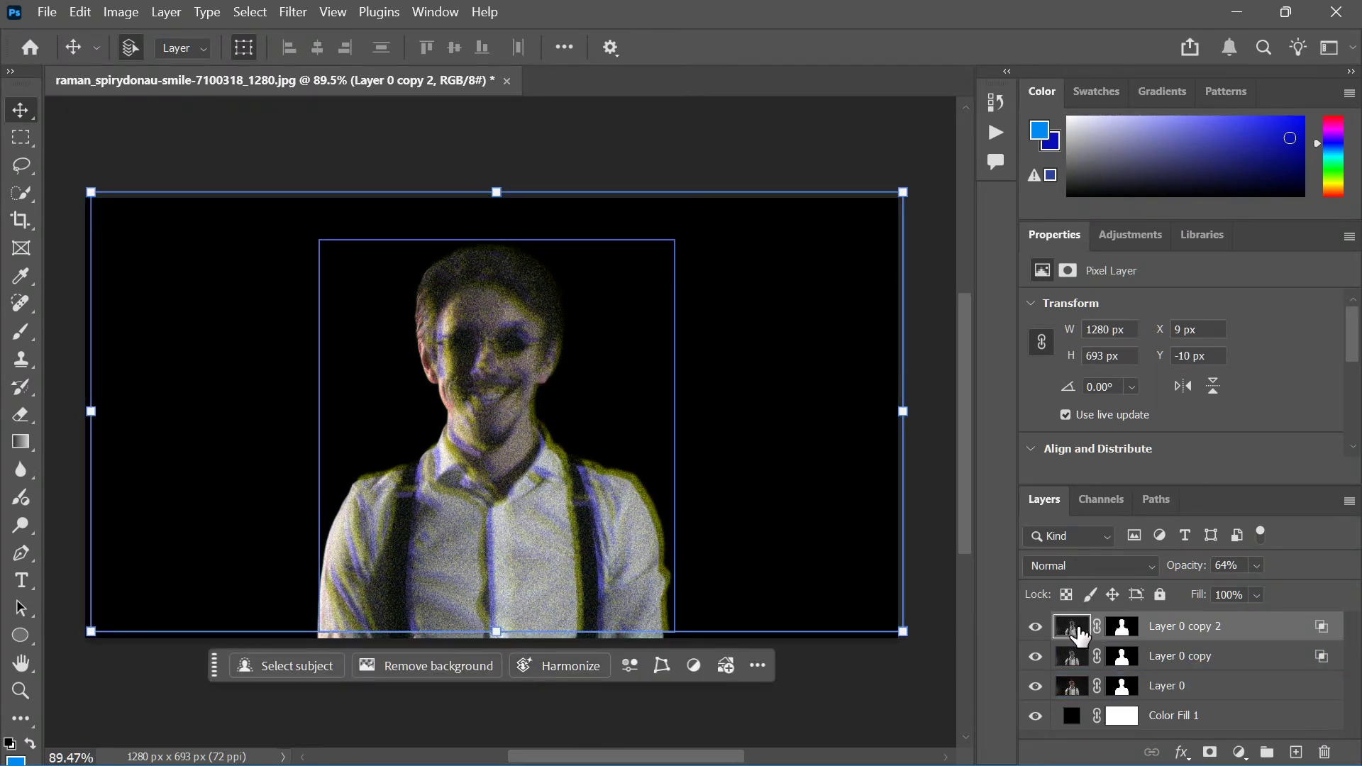
Step: Duplicate the offset layer
{"action": "left_click_drag", "start_coordinate": [1080, 636], "coordinate": [1081, 636]}
{"action": "key", "text": "ctrl+j"}
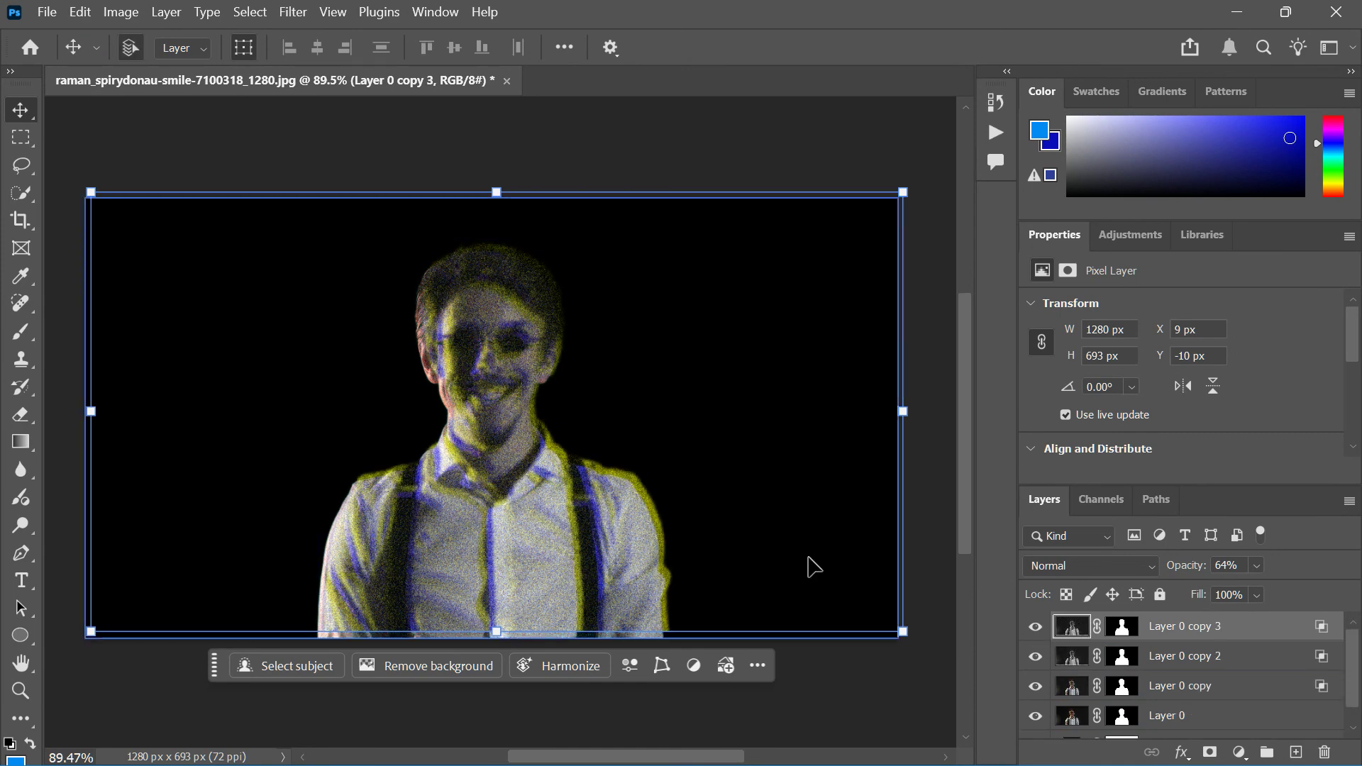
Step: Reapply the last filter to the top copy layer and move it to about X -9 px, Y -2 px
{"action": "left_click", "coordinate": [300, 20]}
{"action": "left_click", "coordinate": [432, 80]}
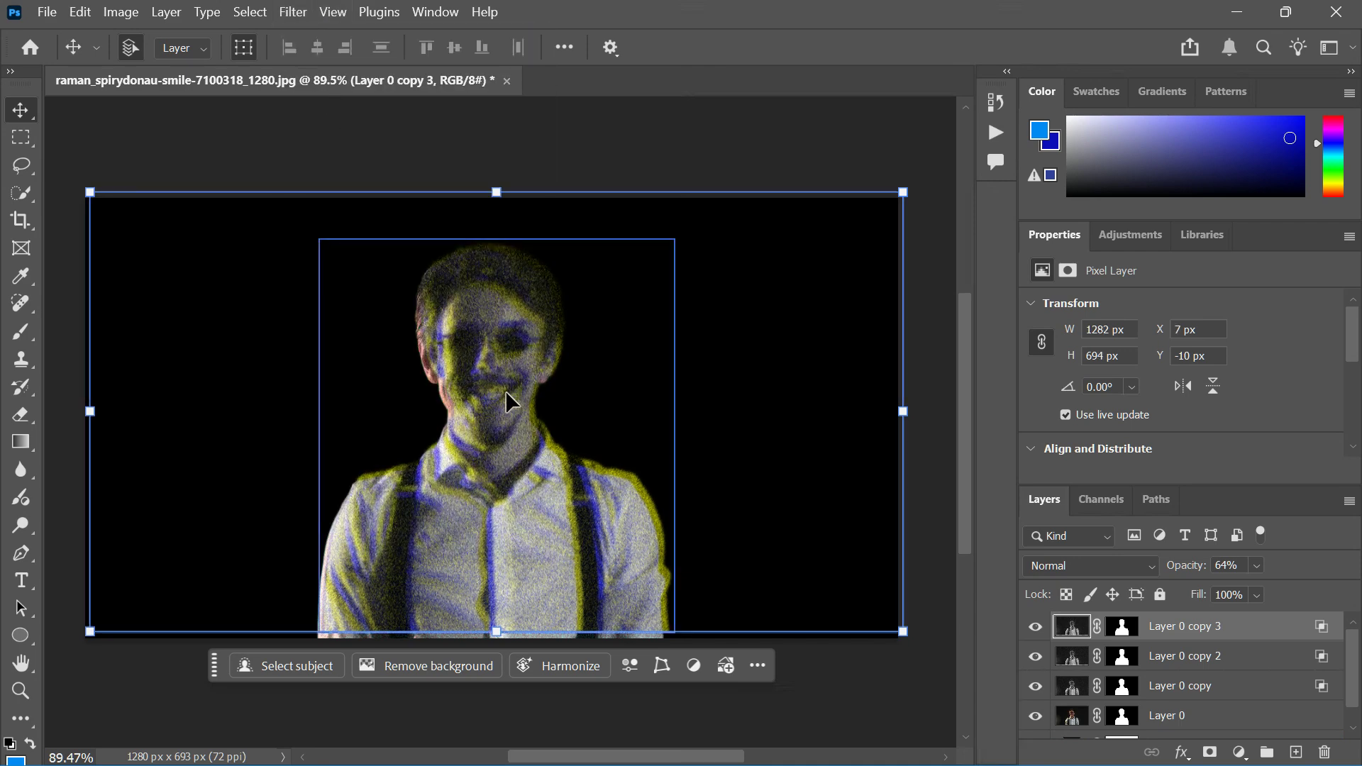
{"action": "mouse_move", "coordinate": [507, 391]}
{"action": "left_mouse_down"}
{"action": "mouse_move", "coordinate": [525, 401]}
{"action": "mouse_move", "coordinate": [496, 395]}
{"action": "left_mouse_up"}
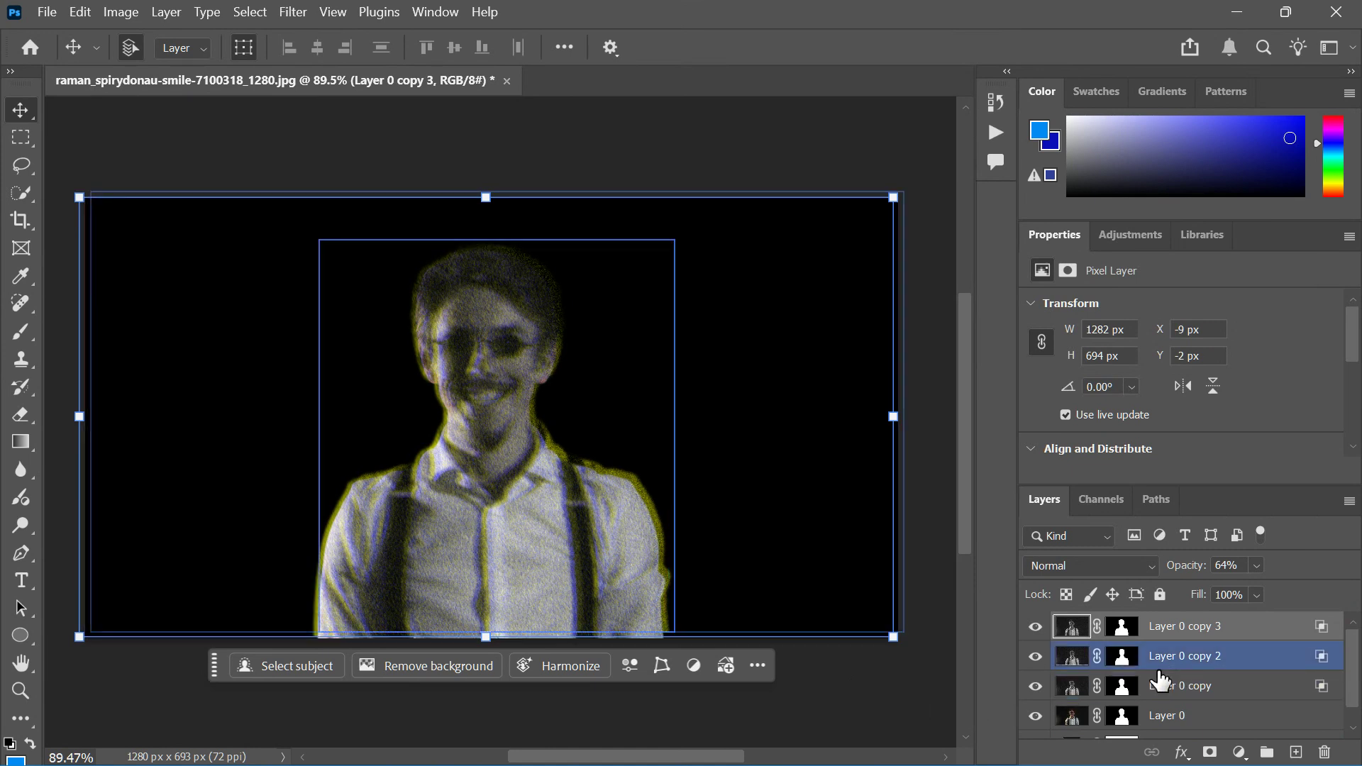
Step: Add a Curves adjustment layer and raise contrast by bending the curve and pulling in the black and white points
{"action": "left_click", "coordinate": [1240, 753]}
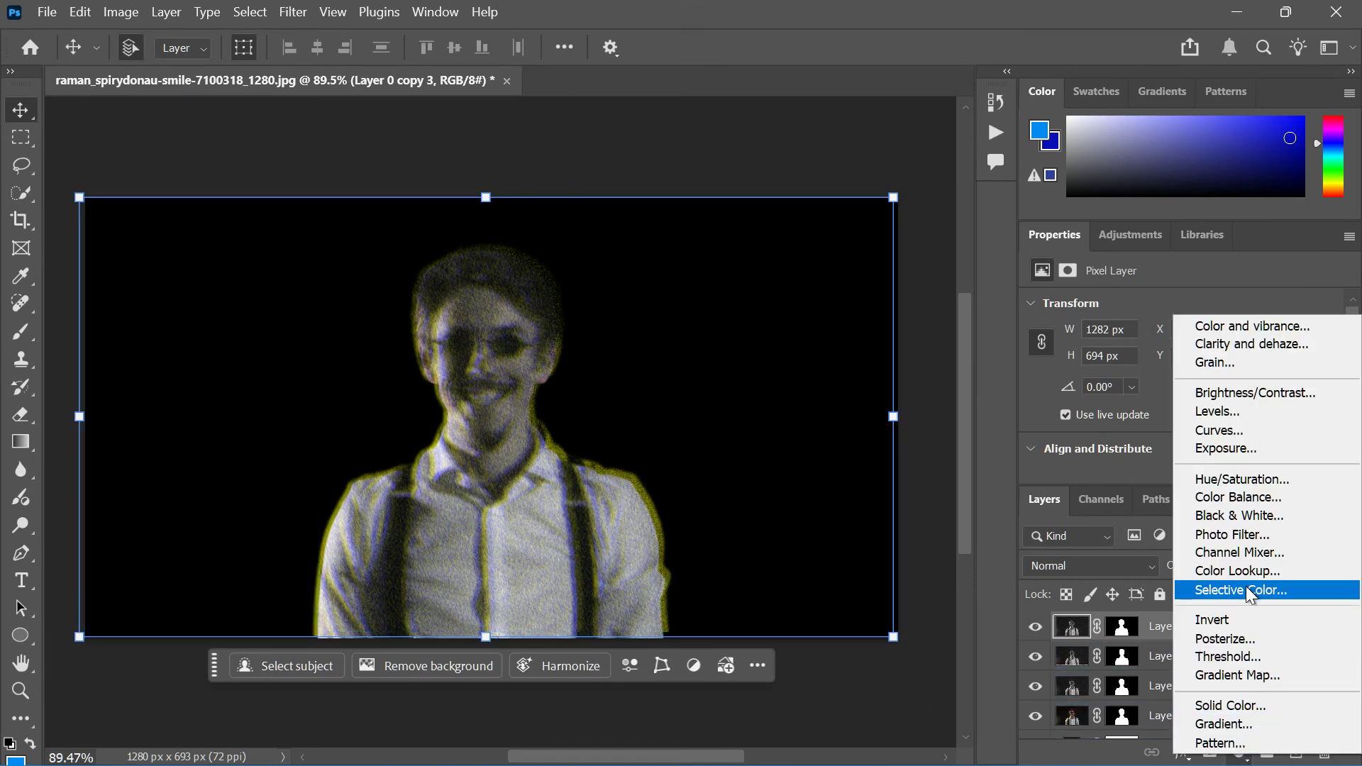
{"action": "key", "text": "Escape"}
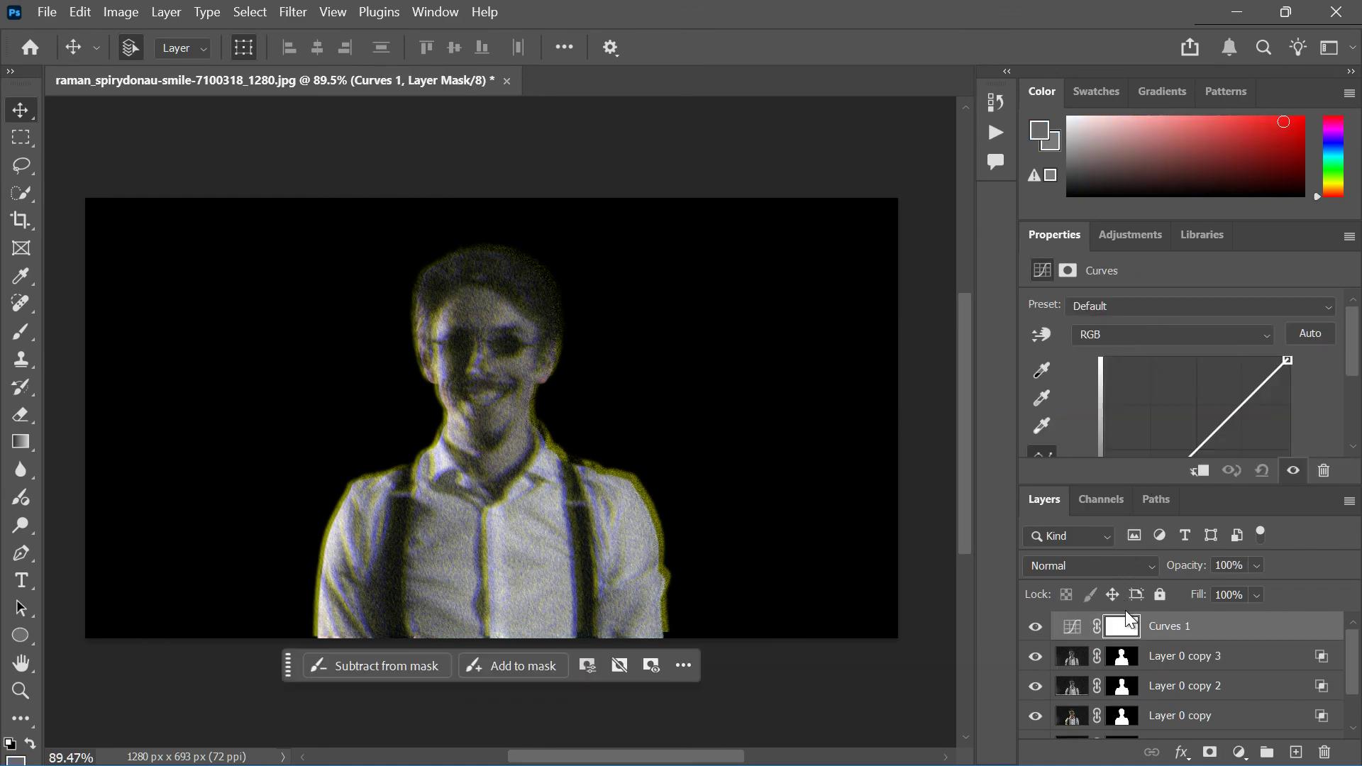
{"action": "scroll", "coordinate": [1229, 401], "scroll_direction": "down", "scroll_amount": 3}
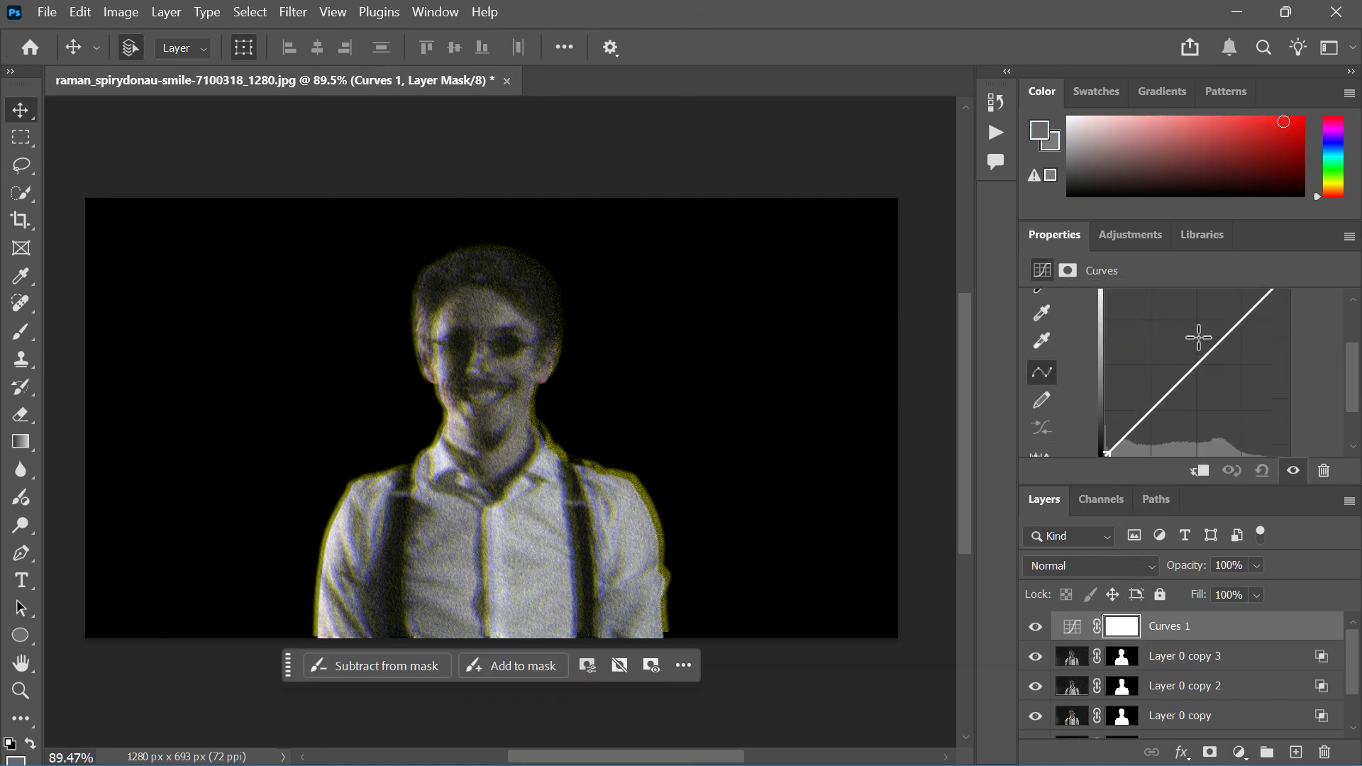
{"action": "mouse_move", "coordinate": [1206, 352]}
{"action": "left_mouse_down"}
{"action": "mouse_move", "coordinate": [1220, 372]}
{"action": "mouse_move", "coordinate": [1206, 373]}
{"action": "left_mouse_up"}
{"action": "scroll", "coordinate": [1207, 372], "scroll_direction": "down", "scroll_amount": 2}
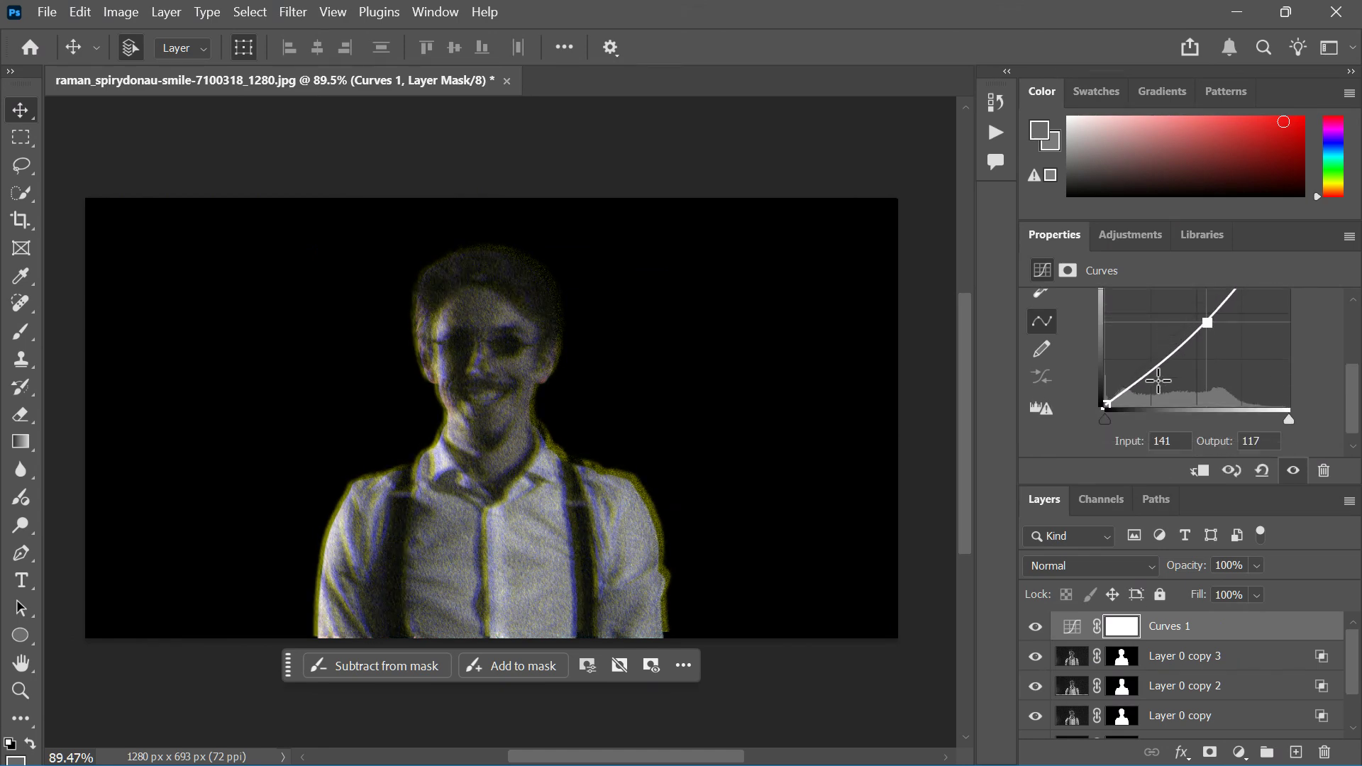
{"action": "left_click", "coordinate": [1106, 406]}
{"action": "left_click_drag", "start_coordinate": [1106, 403], "coordinate": [1127, 426]}
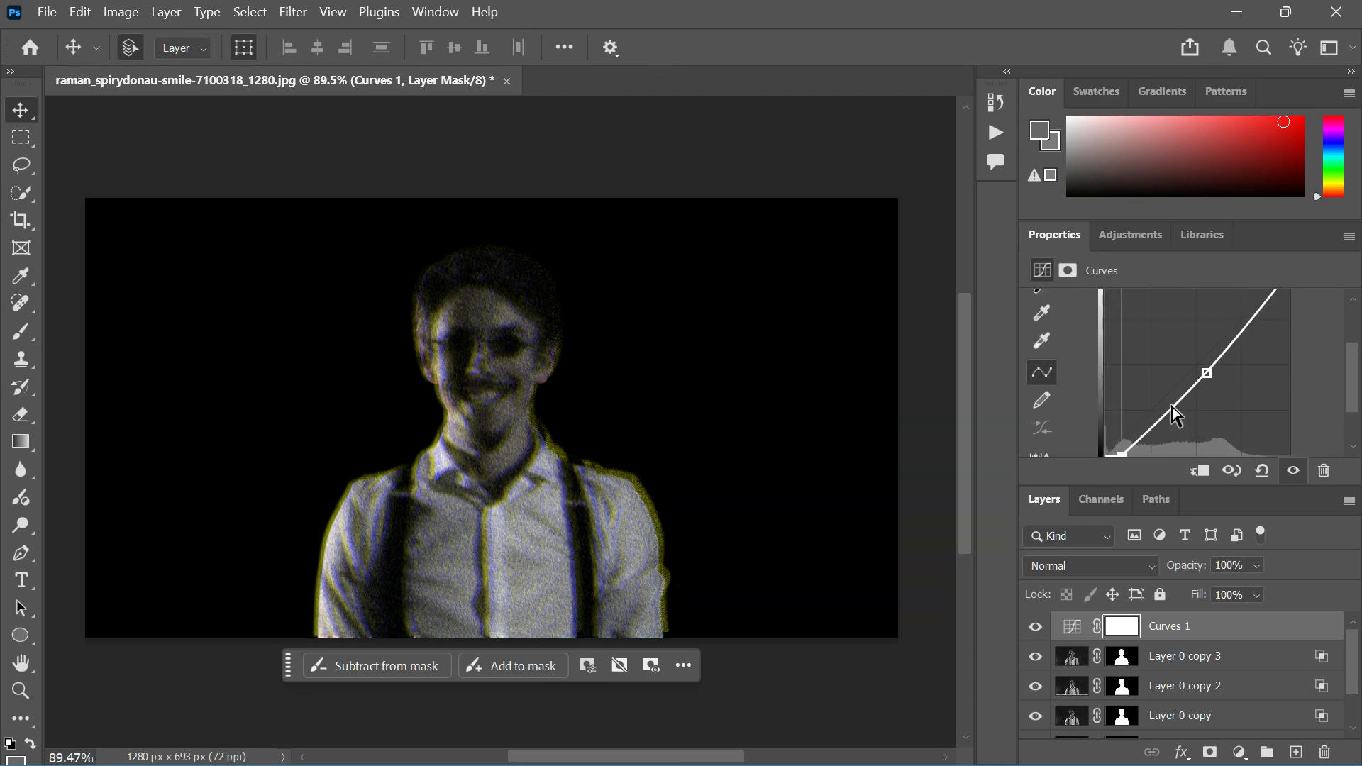
{"action": "scroll", "coordinate": [1255, 372], "scroll_direction": "up", "scroll_amount": 3}
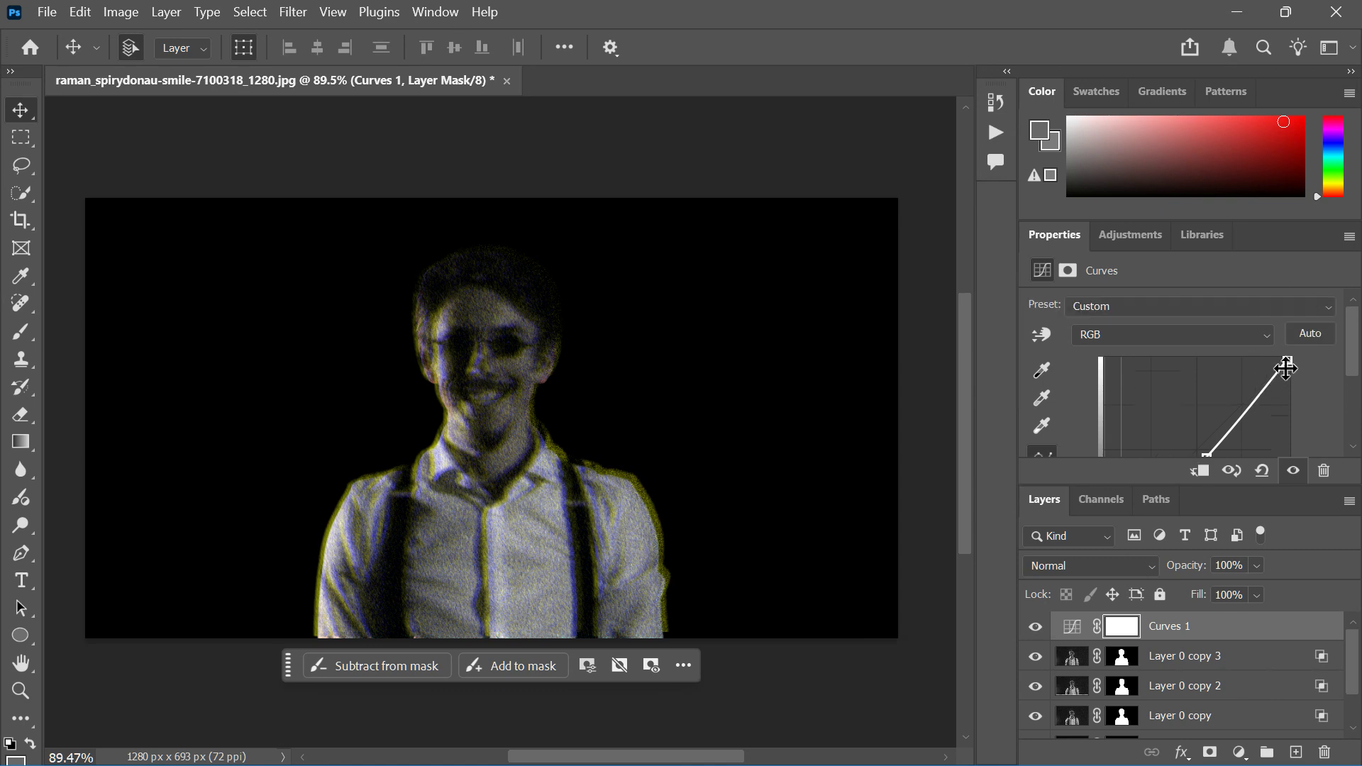
{"action": "left_click_drag", "start_coordinate": [1288, 359], "coordinate": [1252, 360]}
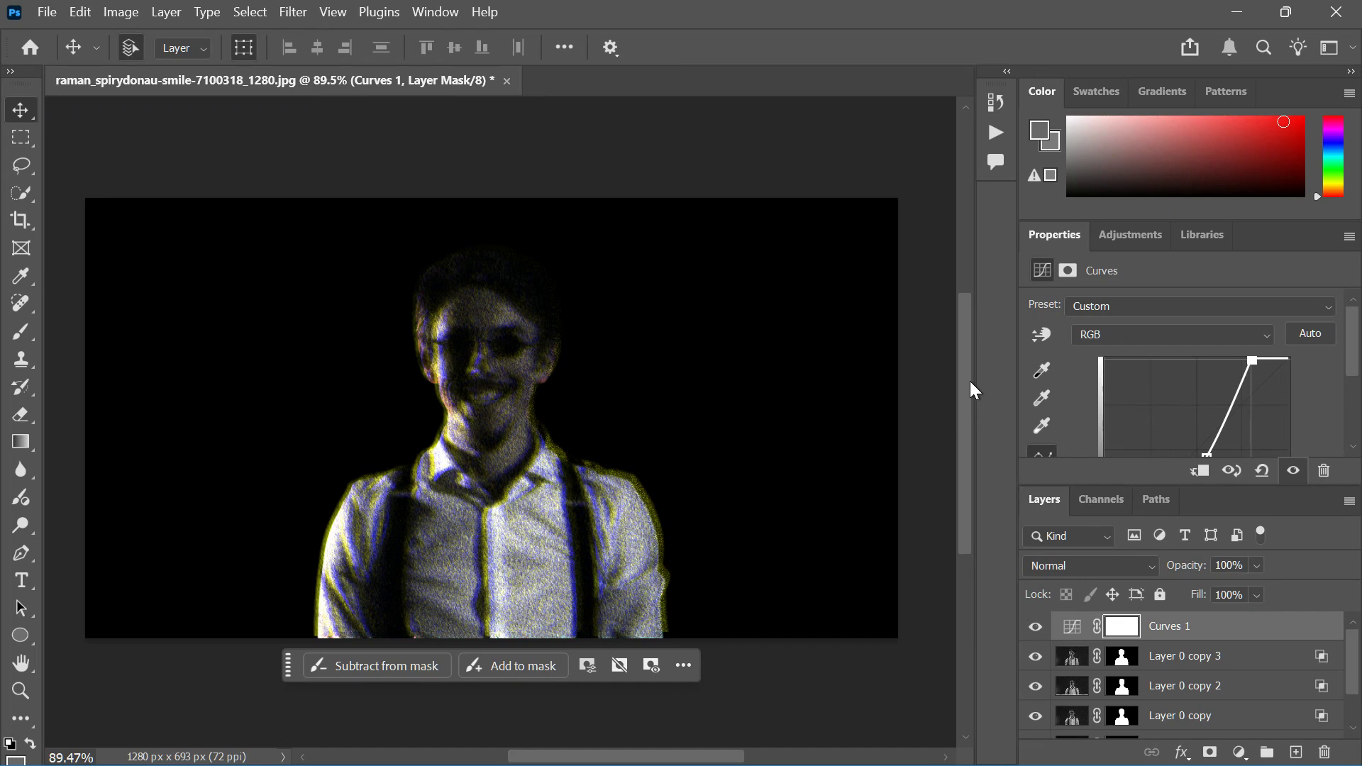
Step: Lower the opacity of Layer 0 copy 3 to 14%
{"action": "scroll", "coordinate": [712, 462], "scroll_direction": "down", "scroll_amount": 1}
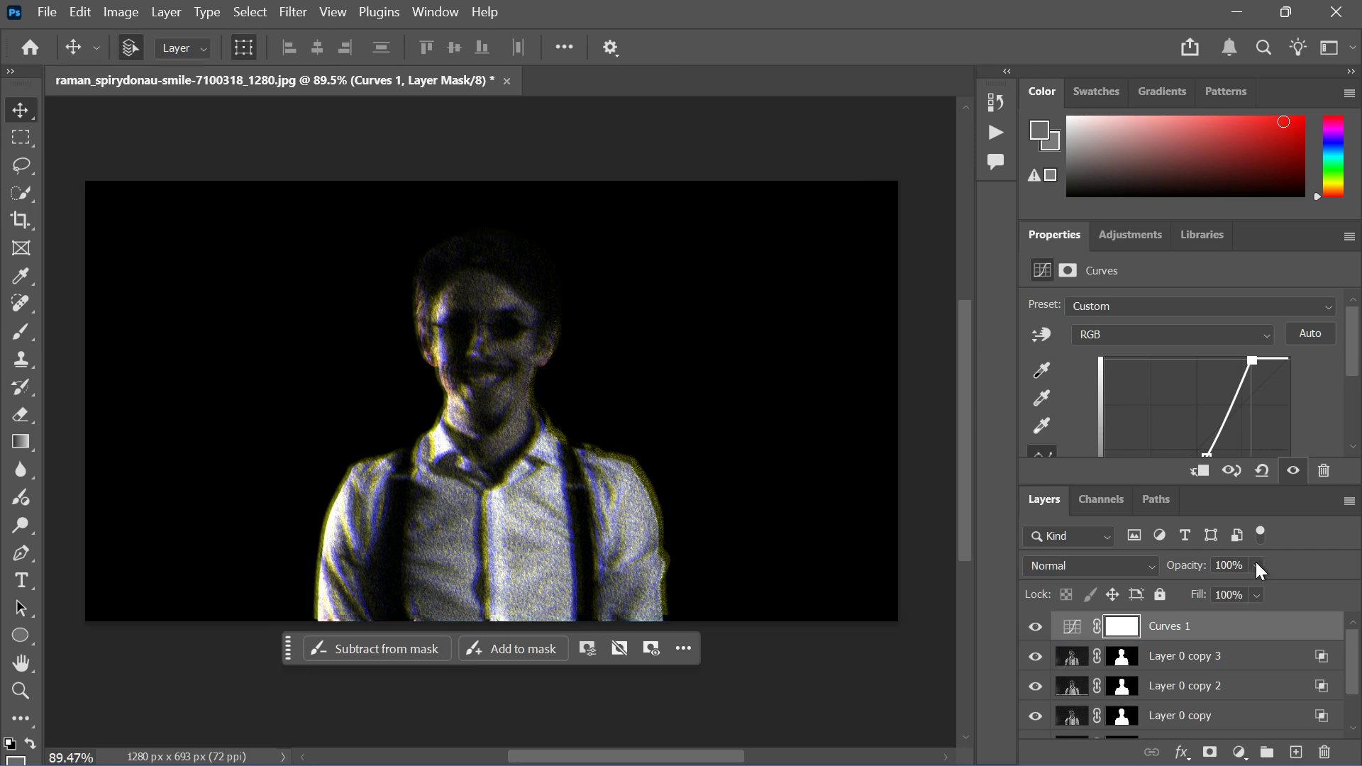
{"action": "left_click", "coordinate": [1246, 649]}
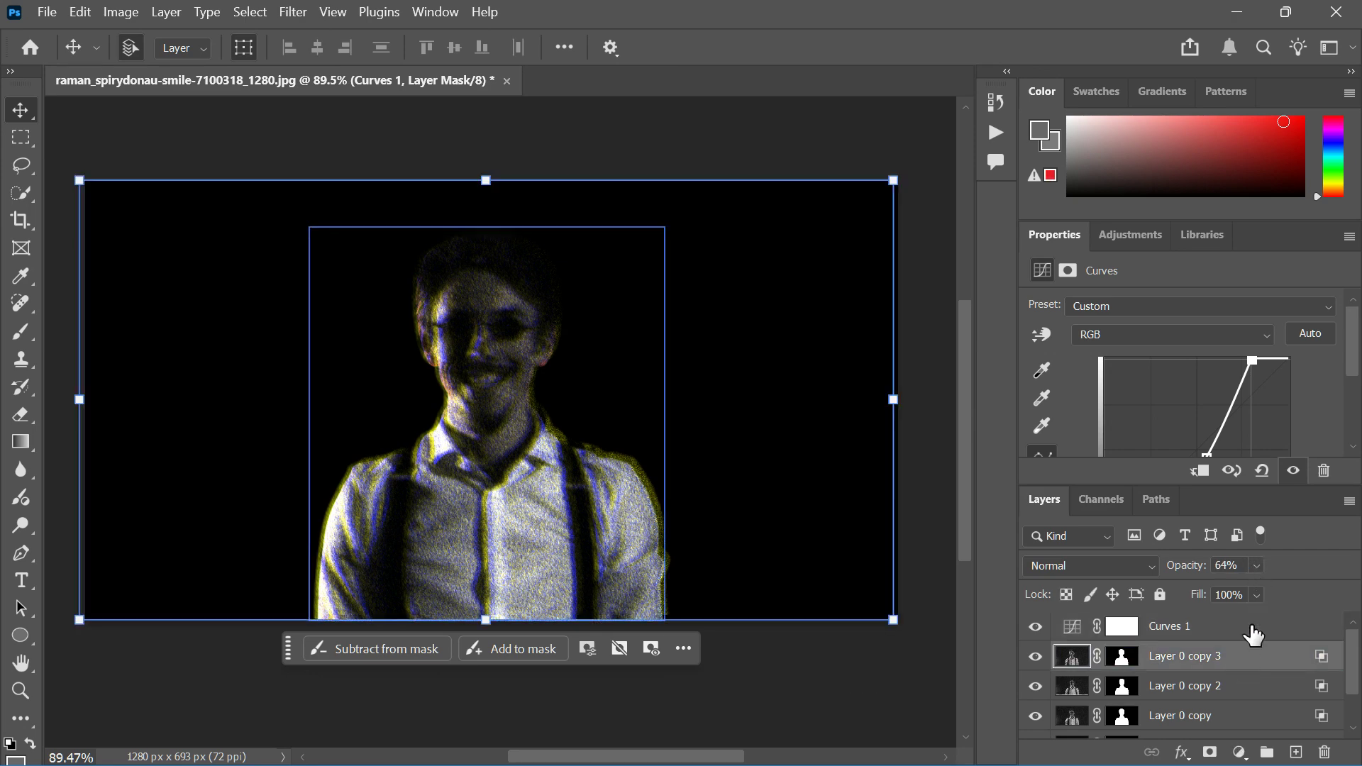
{"action": "left_click", "coordinate": [1259, 563]}
{"action": "left_click", "coordinate": [1247, 594]}
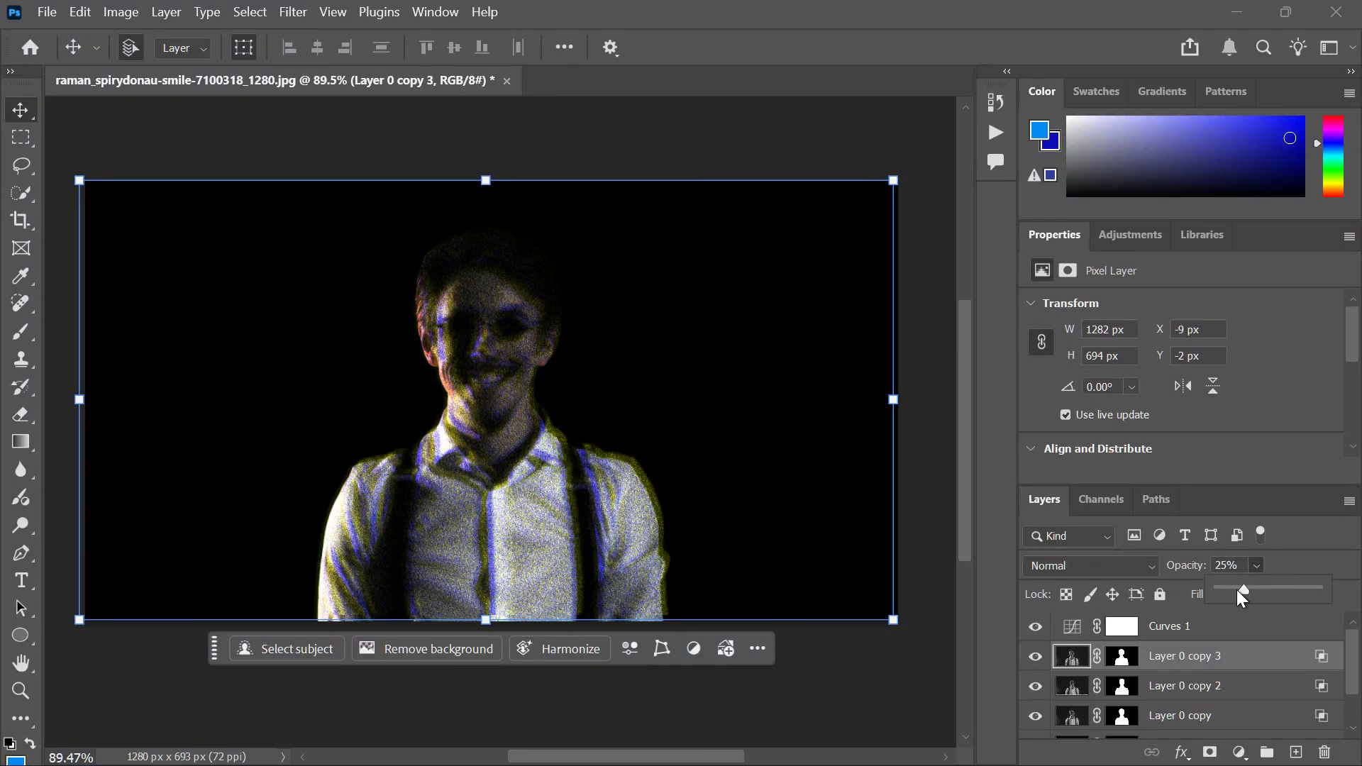
{"action": "left_click_drag", "start_coordinate": [1237, 591], "coordinate": [1233, 589]}
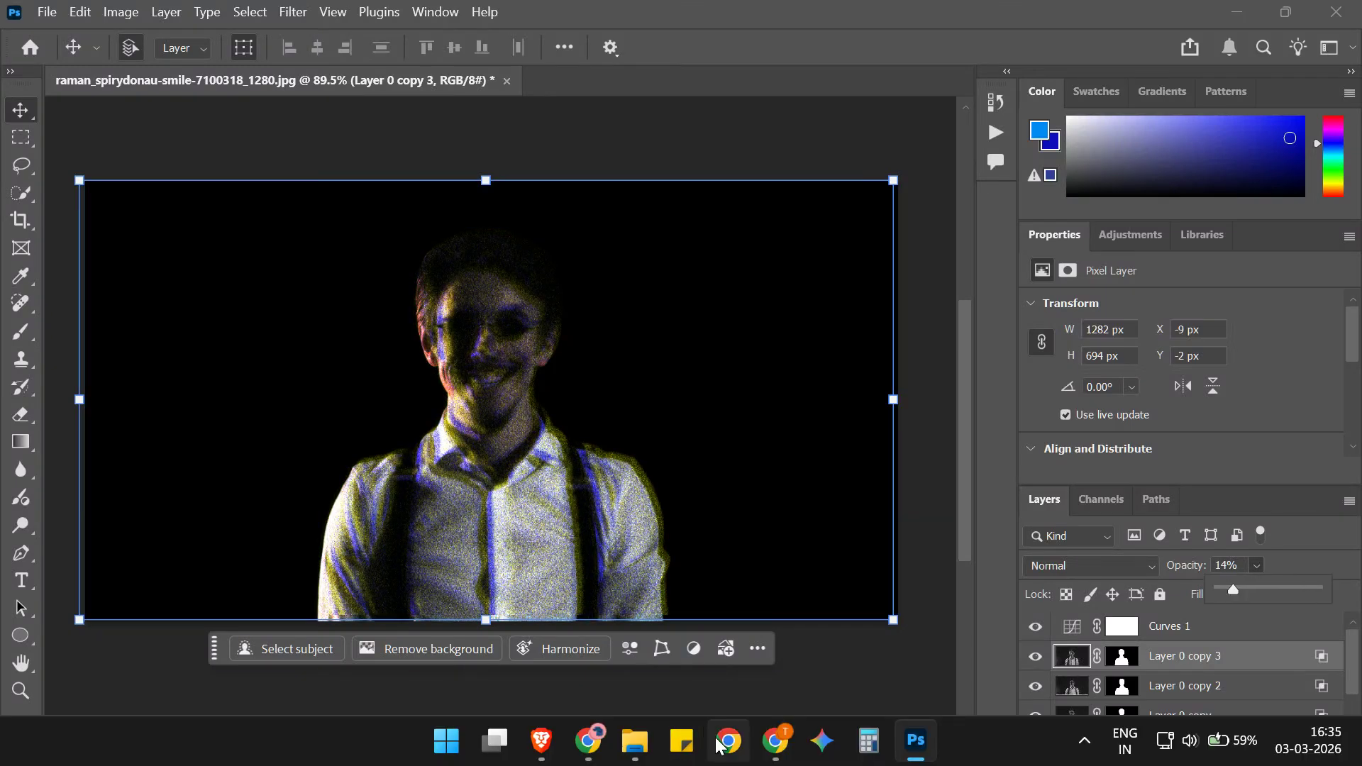